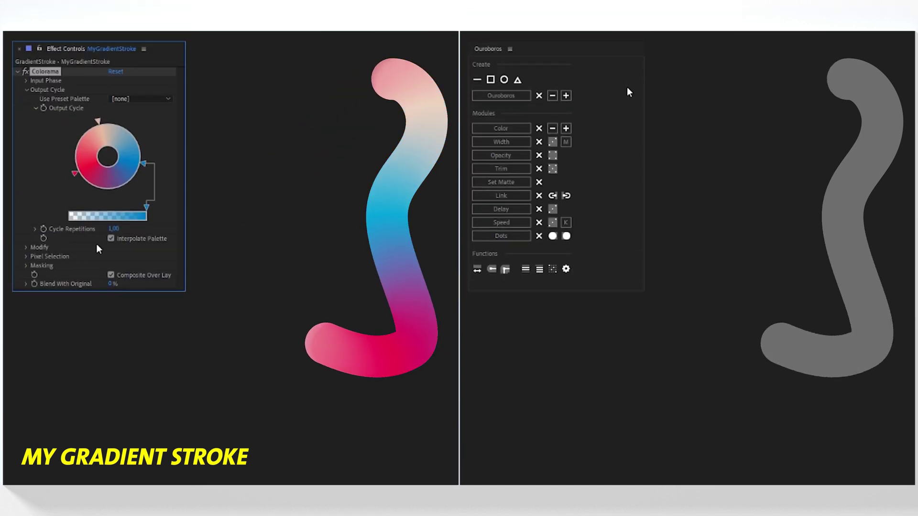
# - Uncheck Interpolate Palette in Colorama's Output Cycle so the stroke shows hard colour bands
pyautogui.click(111, 238)
pyautogui.click(525, 97)
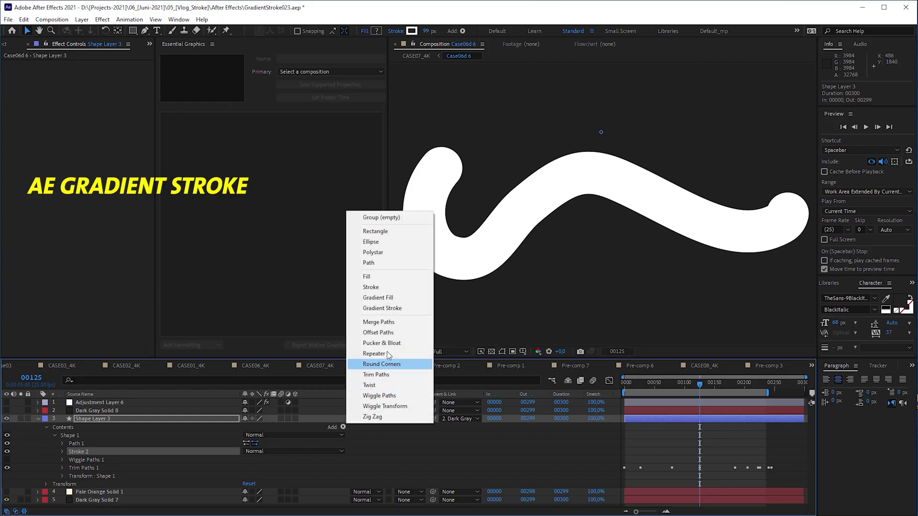
# - Add a Gradient Stroke to the shape layer's Contents
pyautogui.click(384, 324)
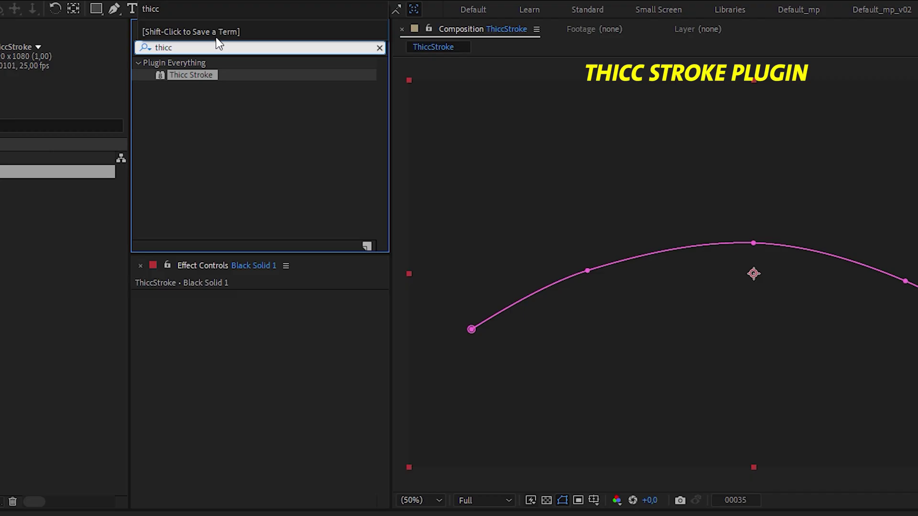
# - Apply Thicc Stroke to the solid, then lower the mask's middle point and raise its top and left points
pyautogui.moveTo(203, 71)
pyautogui.mouseDown()
pyautogui.moveTo(221, 303)
pyautogui.moveTo(266, 324)
pyautogui.mouseUp()
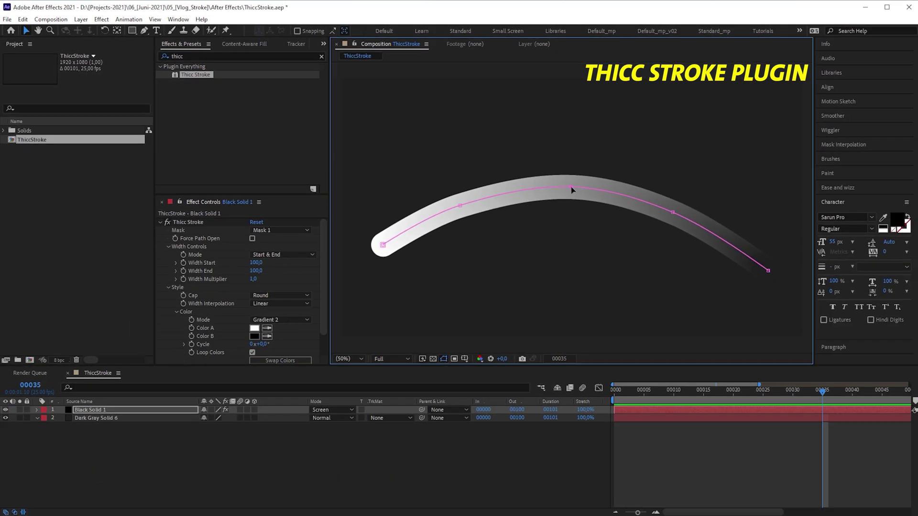
pyautogui.moveTo(754, 243); pyautogui.dragTo(753, 308)
pyautogui.moveTo(460, 205); pyautogui.dragTo(463, 154)
pyautogui.moveTo(382, 244); pyautogui.dragTo(387, 203)
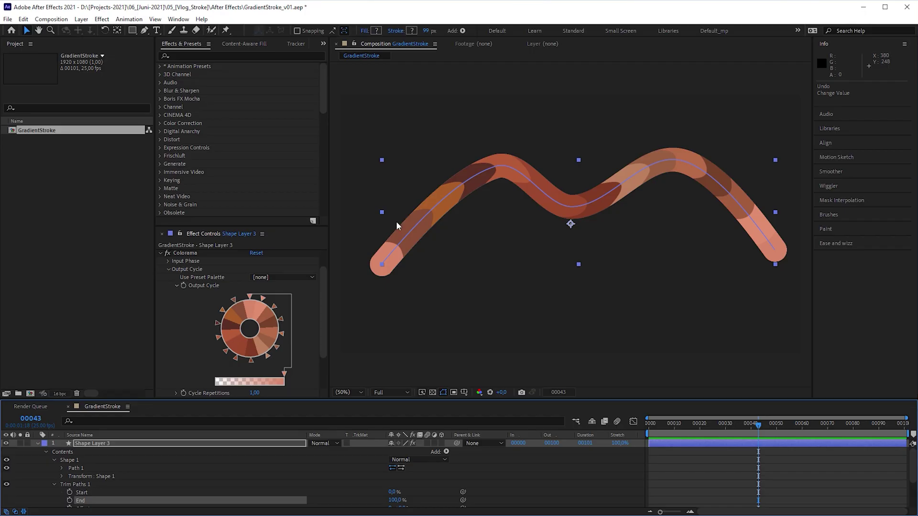
# - Set Trim Paths end to 99% and start to 0%, and recolour one palette point yellow
pyautogui.moveTo(395, 500)
pyautogui.mouseDown()
pyautogui.moveTo(377, 500)
pyautogui.moveTo(397, 500)
pyautogui.mouseUp()
pyautogui.moveTo(393, 492)
pyautogui.mouseDown()
pyautogui.moveTo(412, 492)
pyautogui.moveTo(374, 494)
pyautogui.mouseUp()
pyautogui.doubleClick(275, 307)
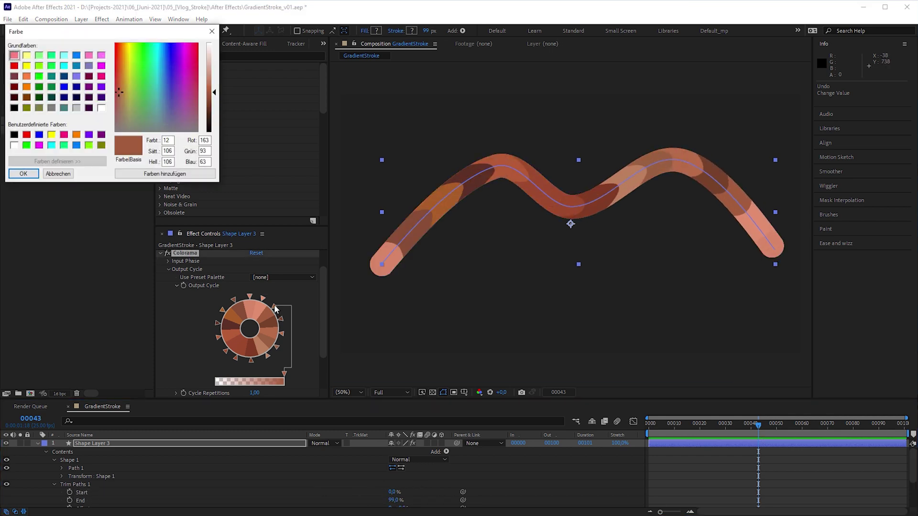
pyautogui.click(131, 44)
pyautogui.moveTo(210, 77); pyautogui.dragTo(210, 67)
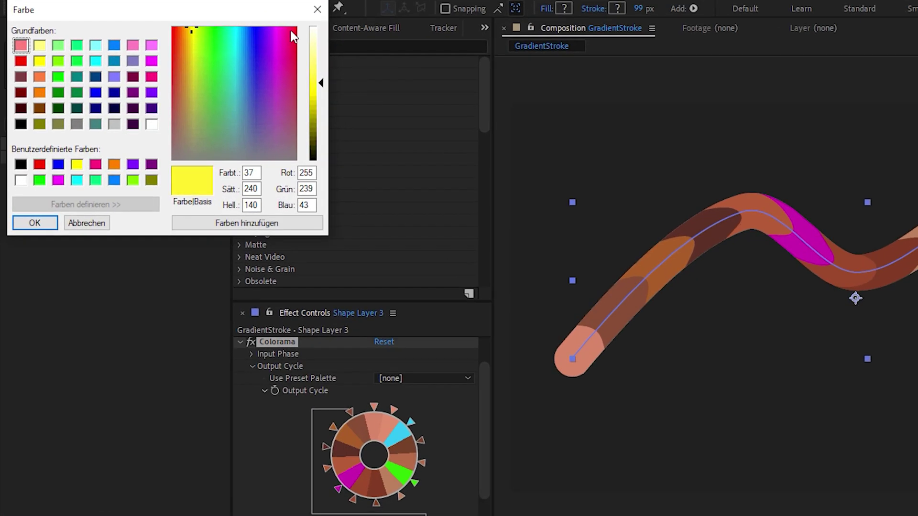
pyautogui.click(23, 173)
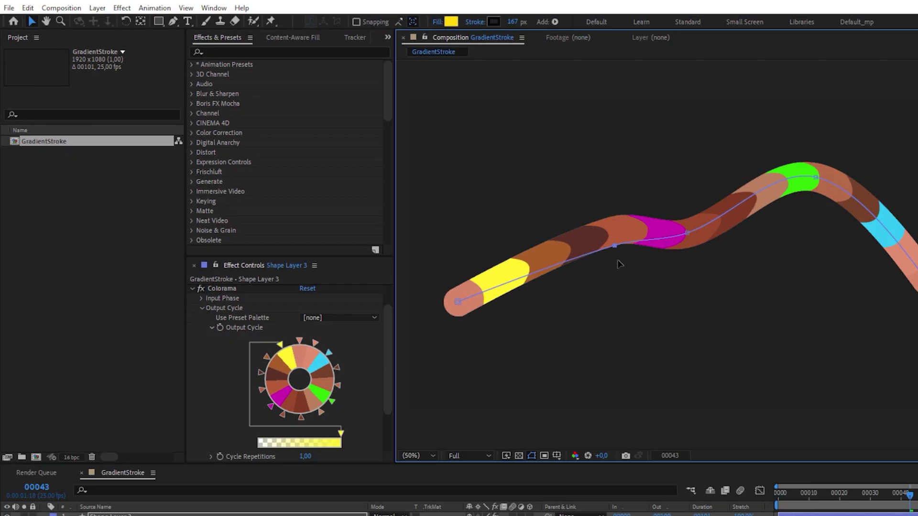
# - Drag the stroke's path points to bend it into an arched S-curve
pyautogui.moveTo(614, 245); pyautogui.dragTo(567, 244)
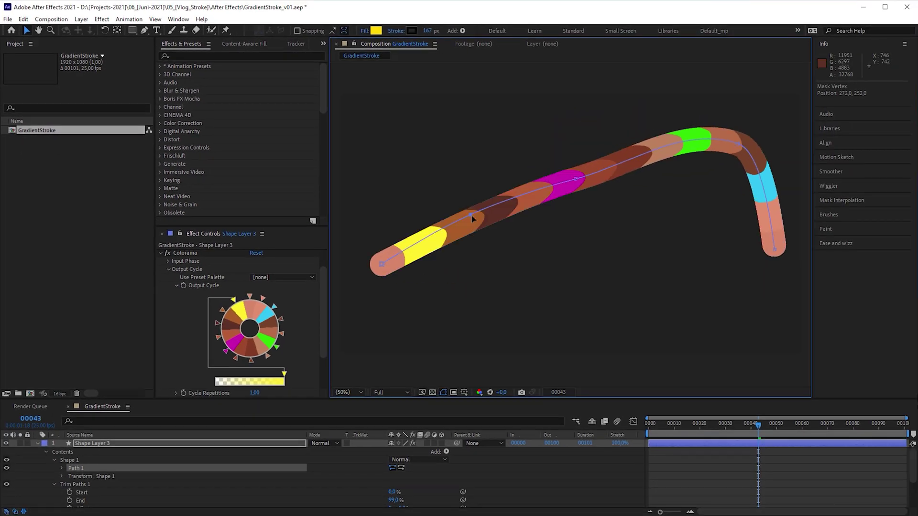
pyautogui.moveTo(877, 199); pyautogui.dragTo(887, 160)
pyautogui.moveTo(621, 239); pyautogui.dragTo(665, 205)
pyautogui.moveTo(553, 183); pyautogui.dragTo(732, 324)
pyautogui.moveTo(392, 493); pyautogui.dragTo(428, 503)
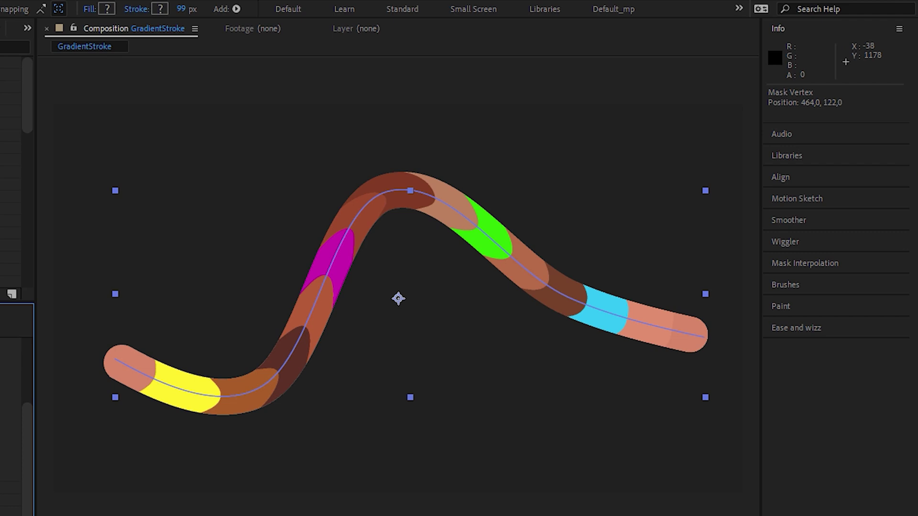
# - Recheck Interpolate Palette, reshape the path into a wave, and preview the animation
pyautogui.click(251, 403)
pyautogui.moveTo(576, 152); pyautogui.dragTo(576, 202)
pyautogui.moveTo(567, 297); pyautogui.dragTo(547, 197)
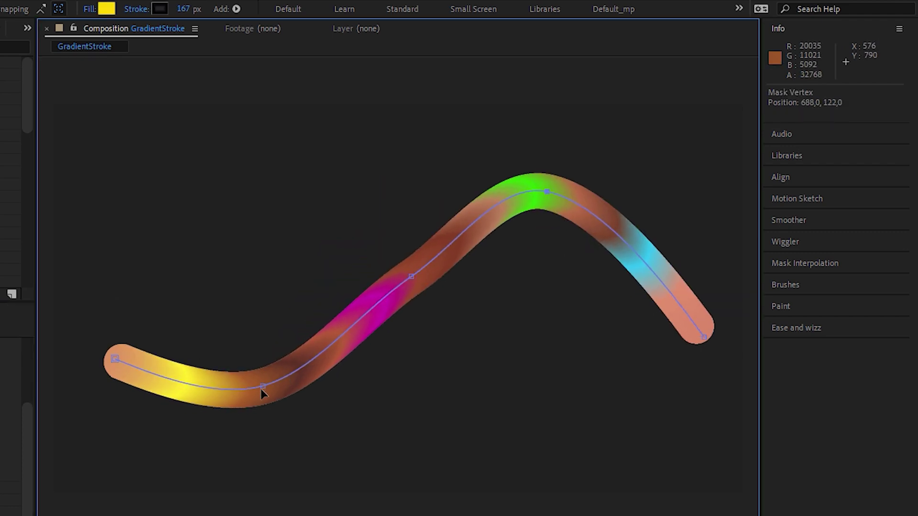
pyautogui.moveTo(262, 390); pyautogui.dragTo(255, 273)
pyautogui.moveTo(410, 266); pyautogui.dragTo(414, 363)
pyautogui.press('space')
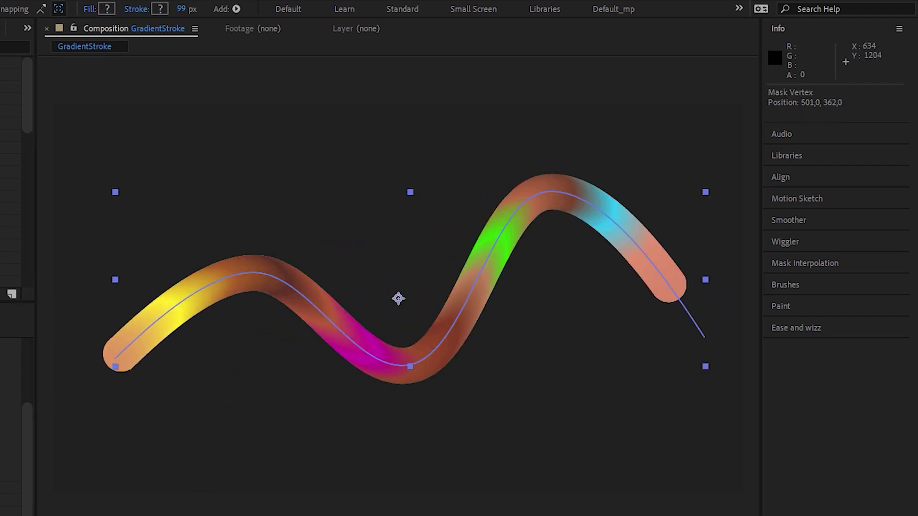
pyautogui.click(98, 452)
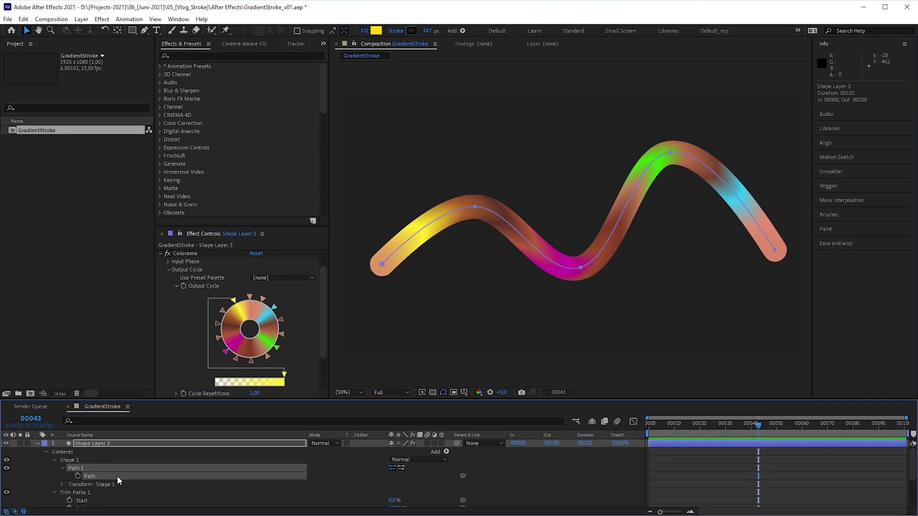
# - Create a new untitled project containing a 1920×1080, 25 fps Comp 1
pyautogui.click(8, 19)
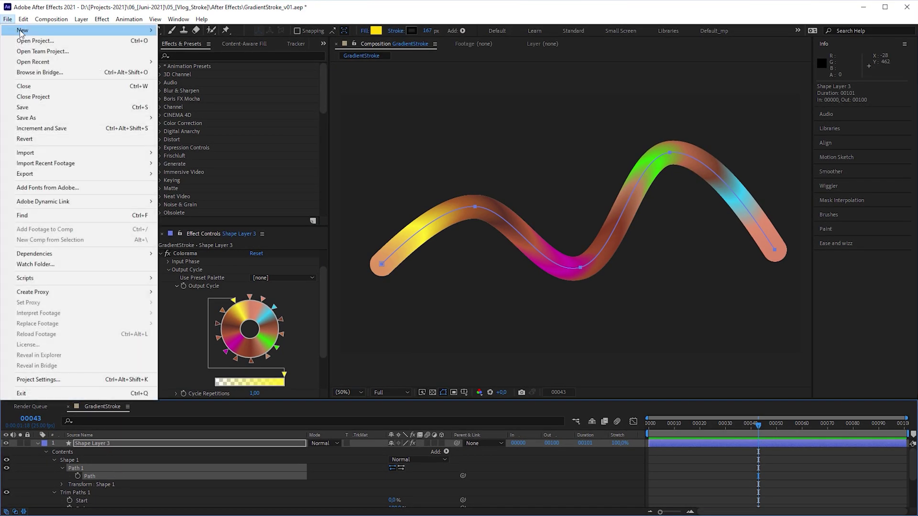
pyautogui.moveTo(16, 29)
pyautogui.click(174, 29)
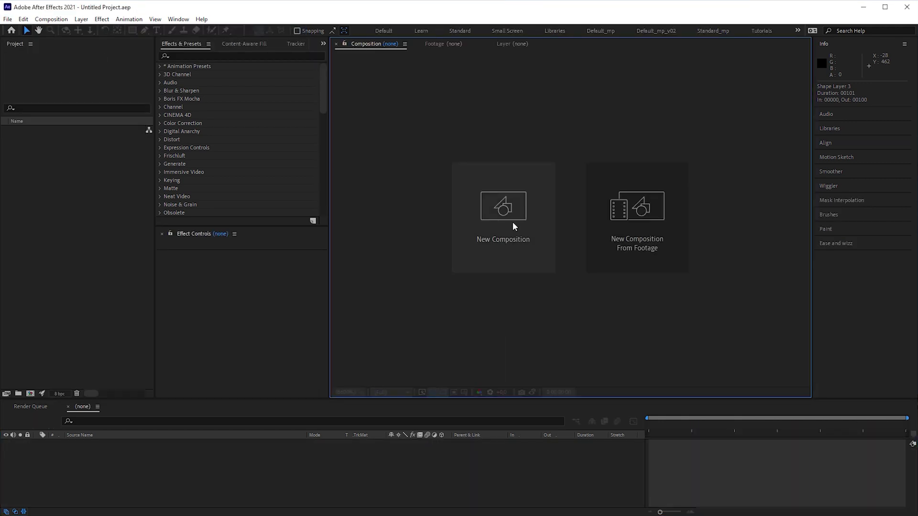
pyautogui.click(512, 222)
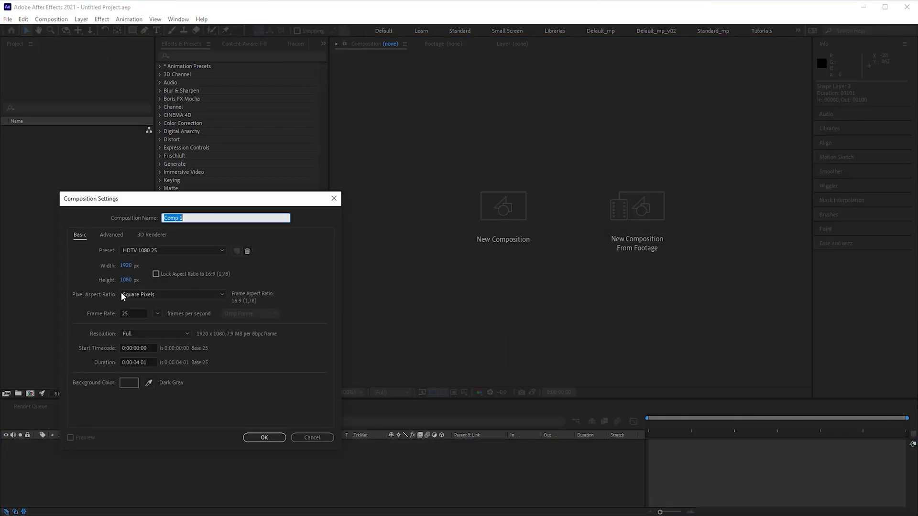
pyautogui.click(263, 438)
pyautogui.click(146, 30)
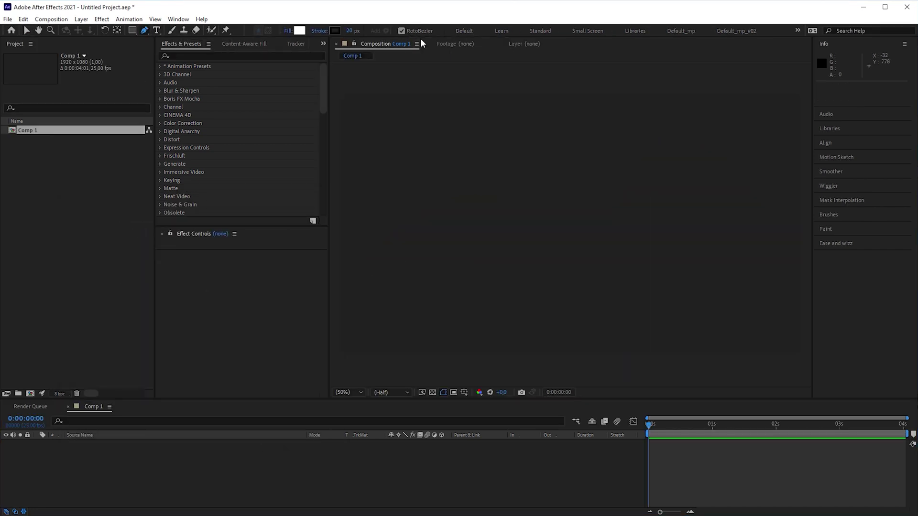
# - Draw a wave path with the Pen tool and delete the shape layer's Fill 1
pyautogui.click(369, 240)
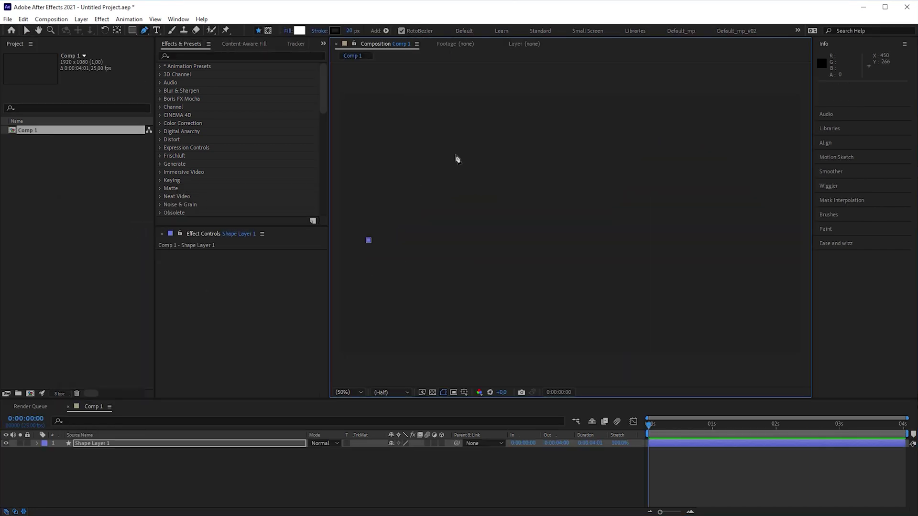
pyautogui.click(779, 265)
pyautogui.click(37, 444)
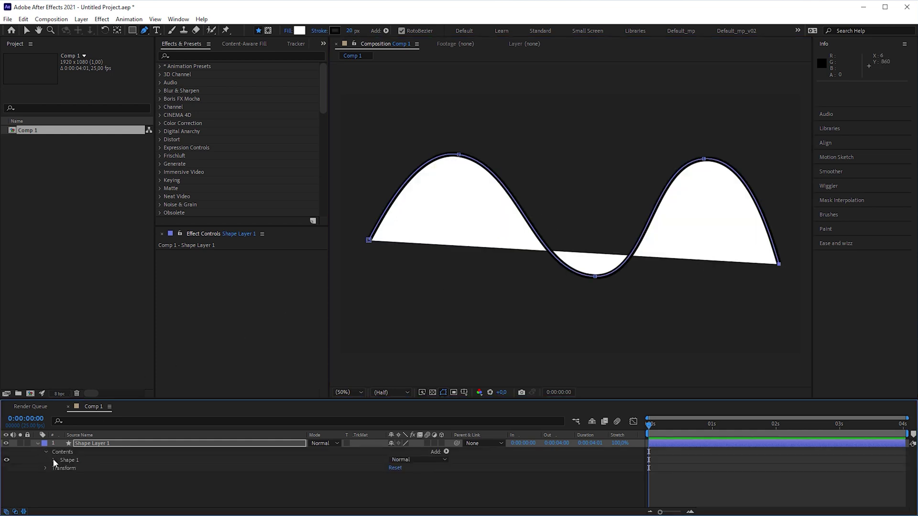
pyautogui.press('Delete')
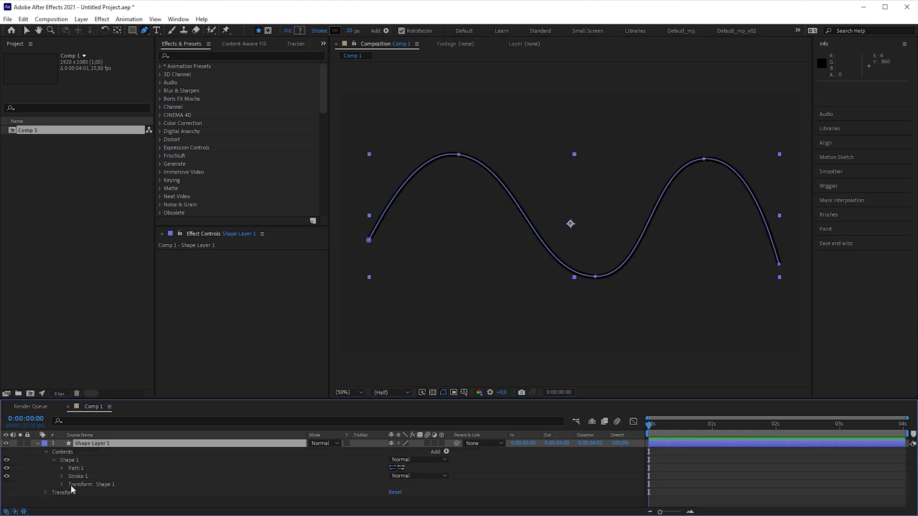
pyautogui.click(62, 476)
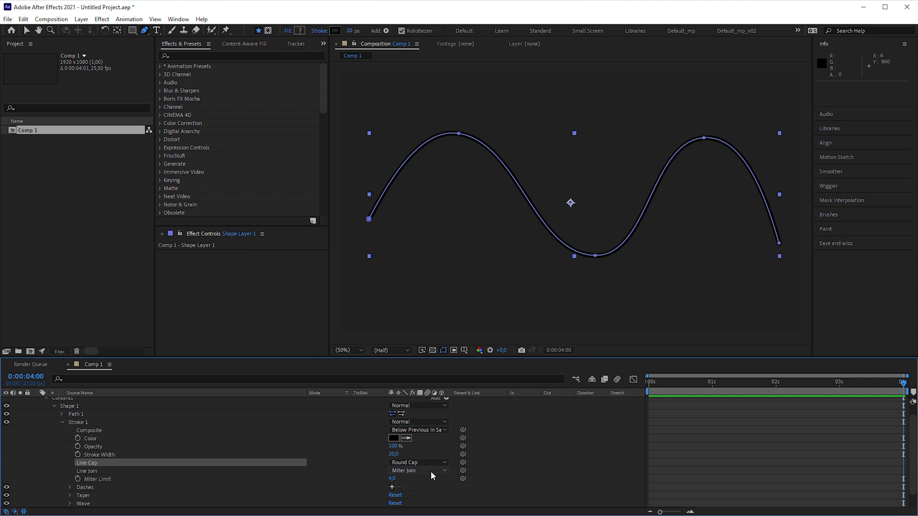
# - Give the stroke round corners and set its colour to white
pyautogui.click(436, 492)
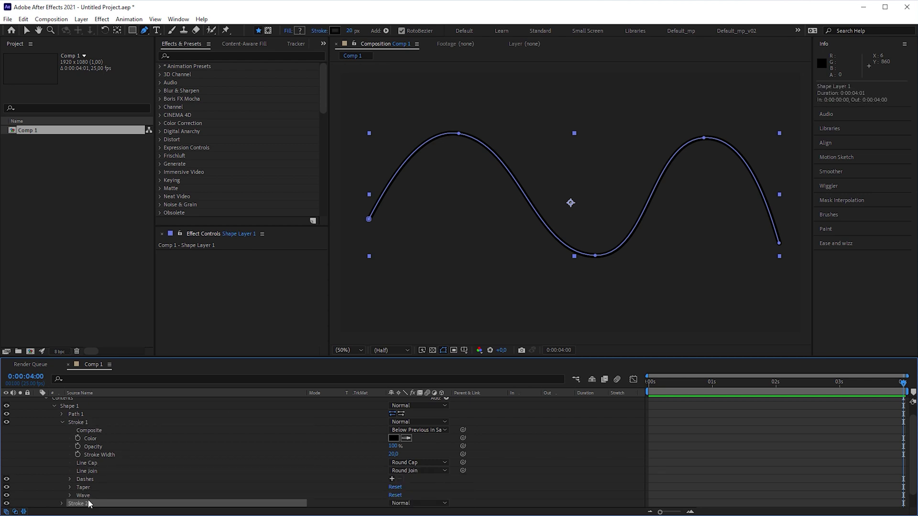
pyautogui.click(394, 439)
pyautogui.moveTo(487, 339); pyautogui.dragTo(438, 275)
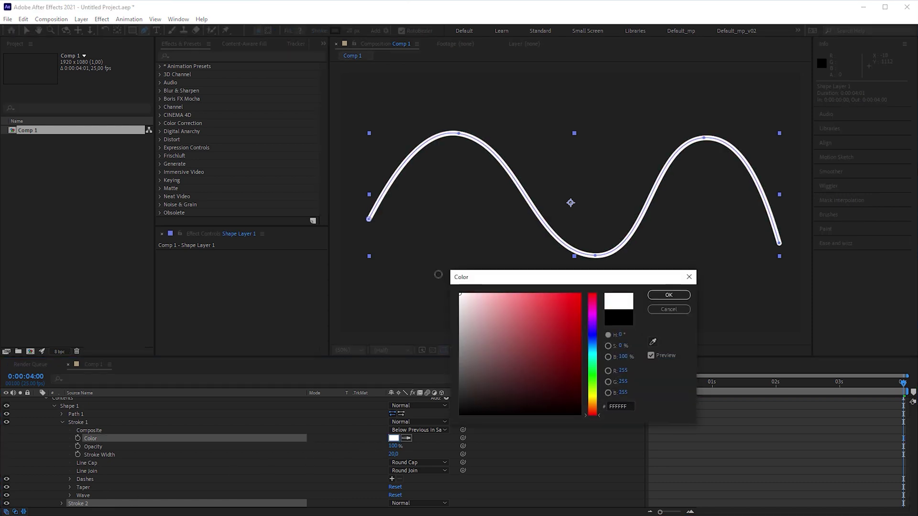
pyautogui.click(669, 295)
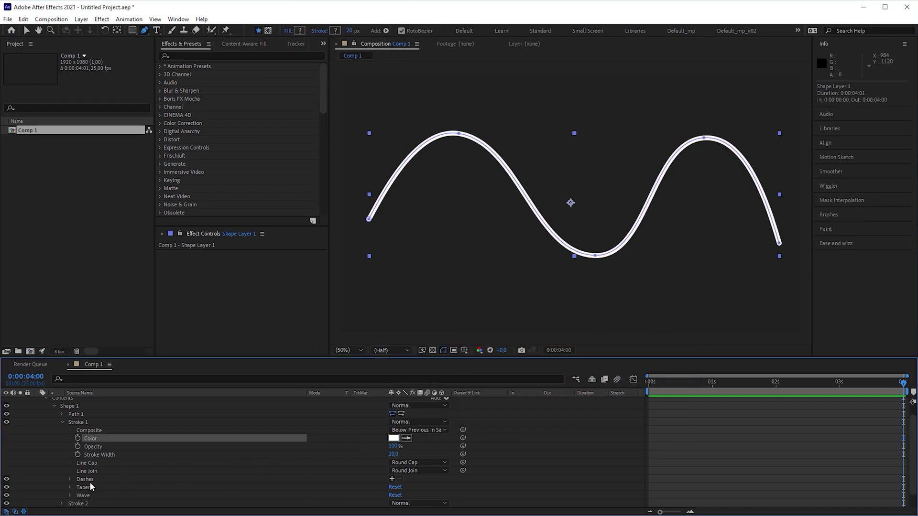
# - Expand the stroke's taper settings and thicken the stroke to about 100 px
pyautogui.click(69, 488)
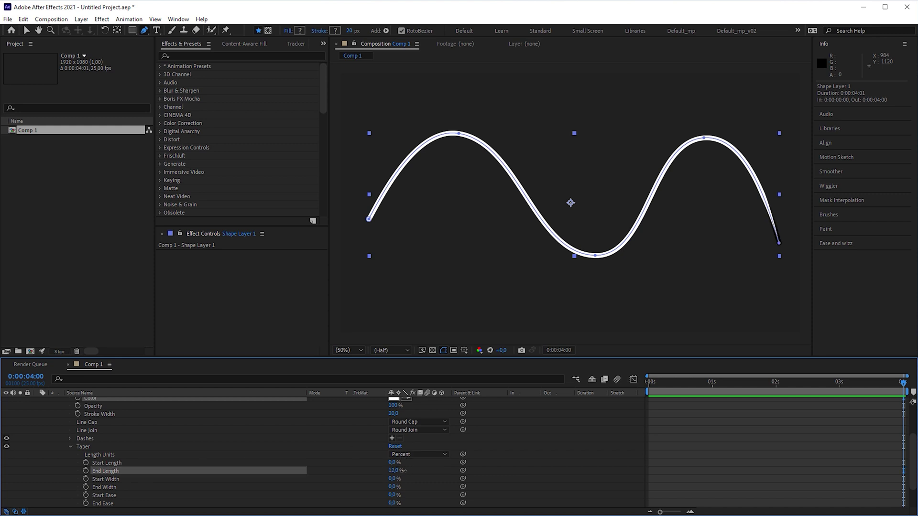
pyautogui.click(372, 236)
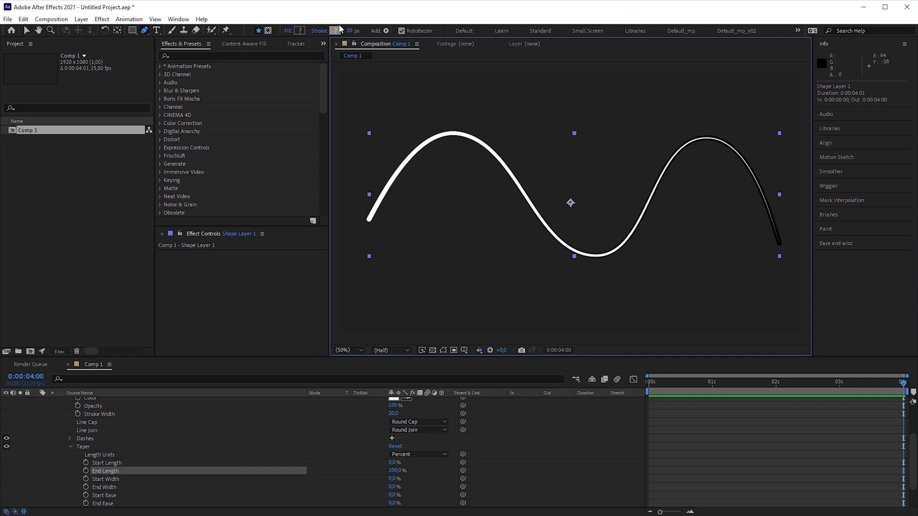
pyautogui.moveTo(358, 30); pyautogui.dragTo(399, 25)
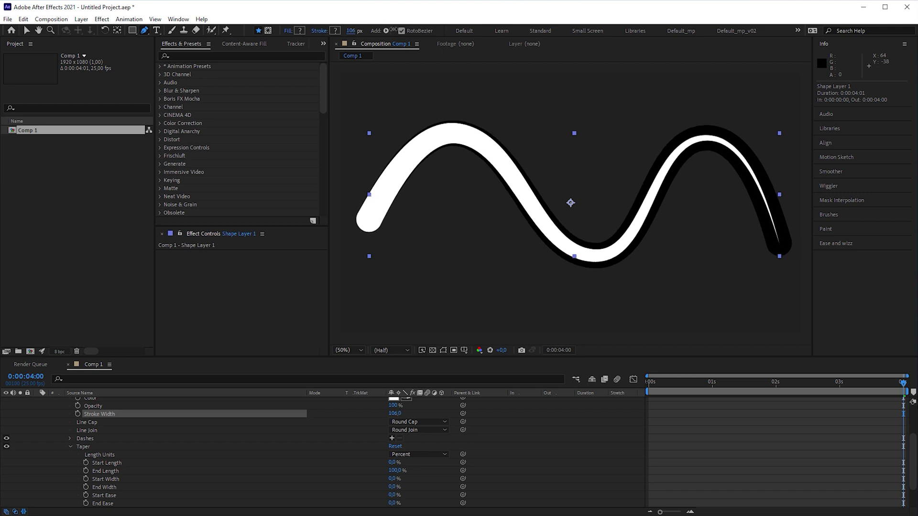
# - Move the path vertices to make the wave's curves higher and broader
pyautogui.click(468, 293)
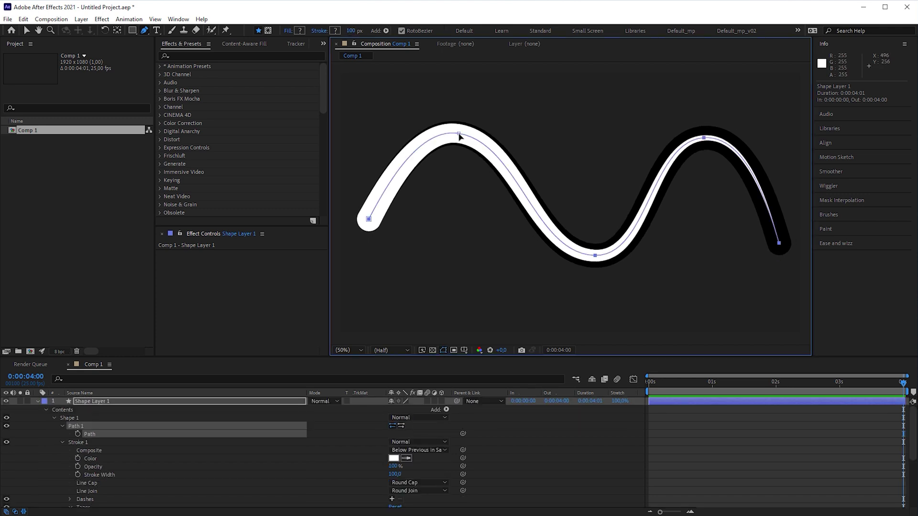
pyautogui.moveTo(459, 137); pyautogui.dragTo(467, 114)
pyautogui.moveTo(704, 140)
pyautogui.mouseDown()
pyautogui.moveTo(743, 97)
pyautogui.moveTo(700, 128)
pyautogui.moveTo(696, 153)
pyautogui.mouseUp()
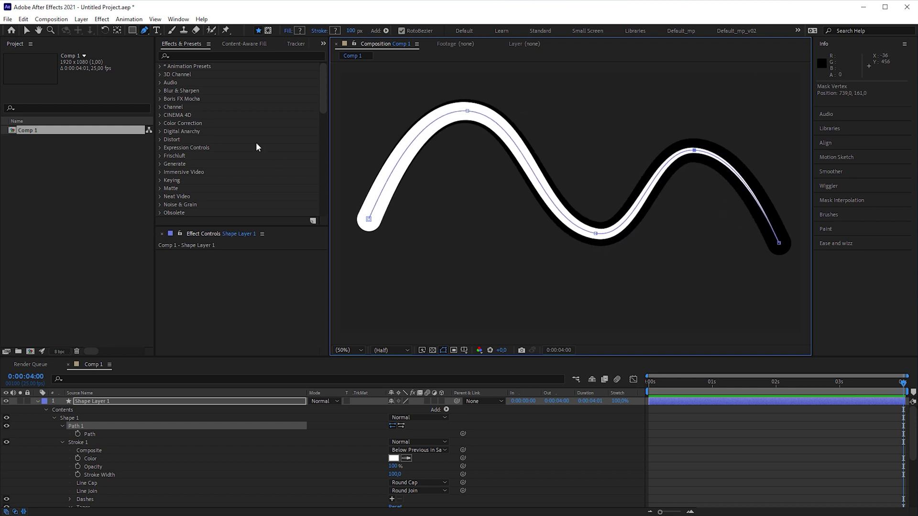
# - Apply Fast Box Blur to the shape layer with a blur radius of about 50
pyautogui.click(200, 55)
pyautogui.write('fast')
pyautogui.moveTo(193, 297); pyautogui.dragTo(125, 404)
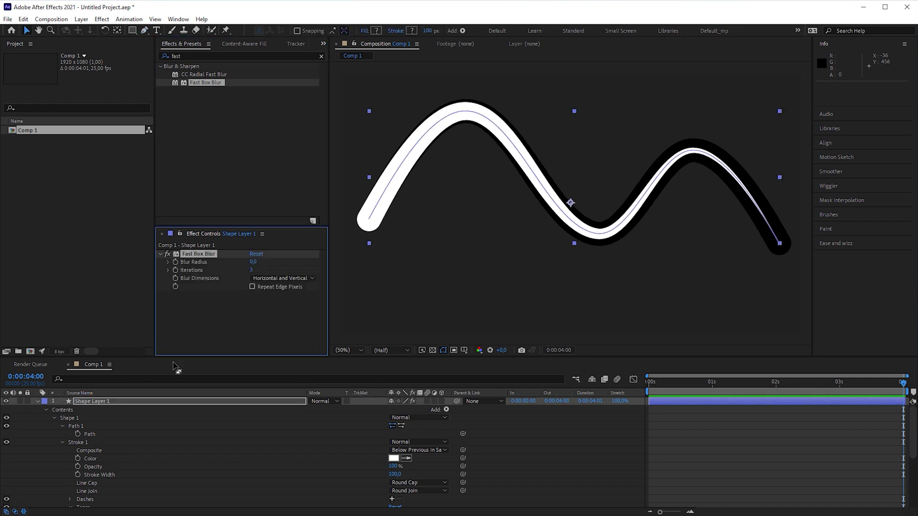
pyautogui.moveTo(250, 264); pyautogui.dragTo(277, 262)
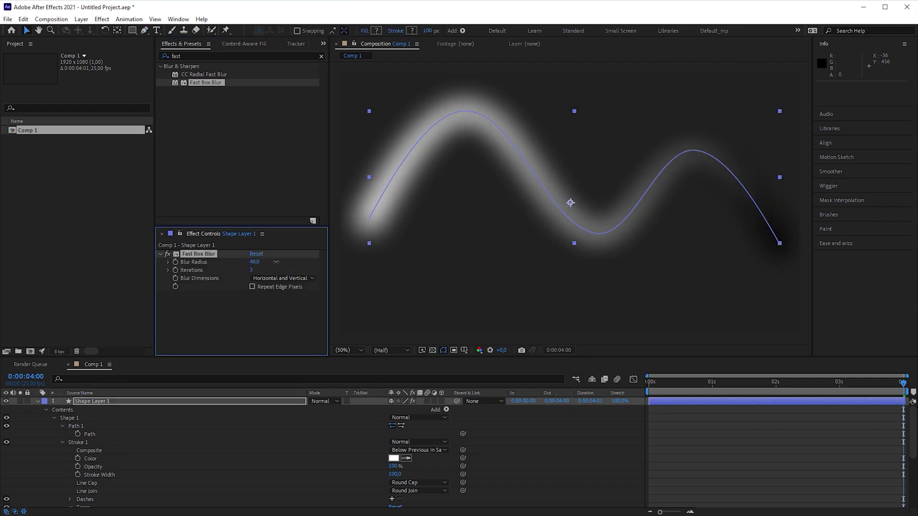
# - Apply Set Matte below the Fast Box Blur
pyautogui.click(214, 56)
pyautogui.write('set matte')
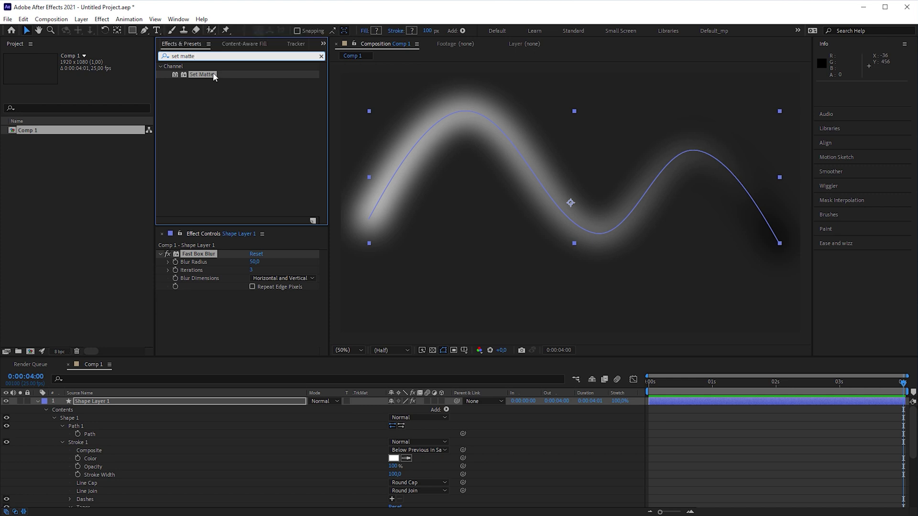
pyautogui.moveTo(239, 300); pyautogui.dragTo(243, 304)
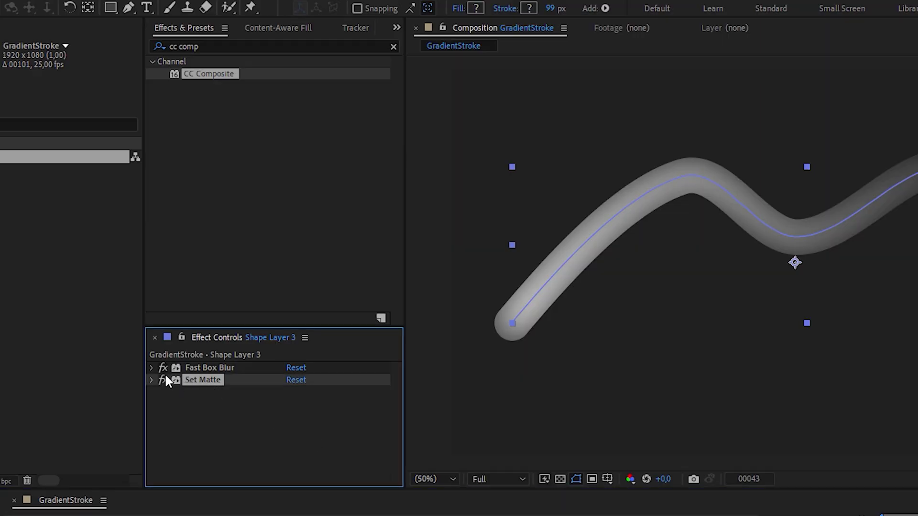
# - Add CC Composite set to Stencil Alpha, toggling Set Matte off and back on
pyautogui.click(163, 380)
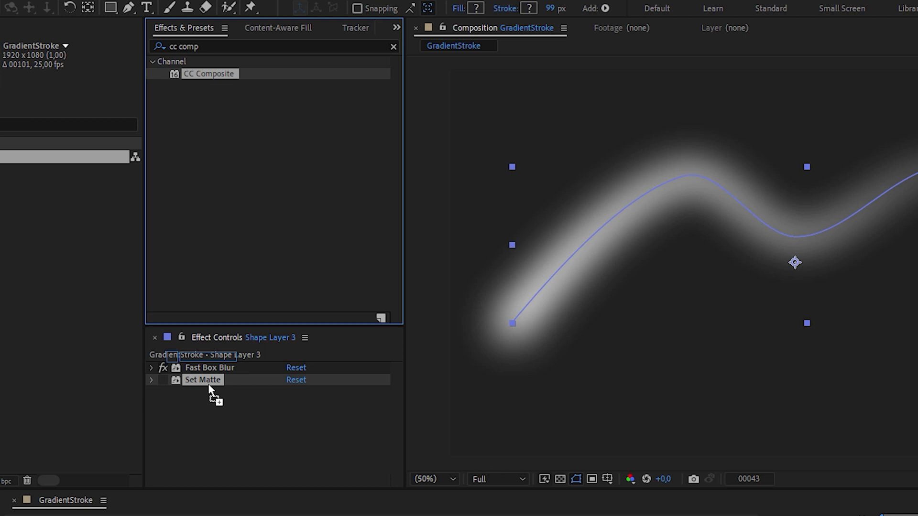
pyautogui.moveTo(209, 385); pyautogui.dragTo(211, 400)
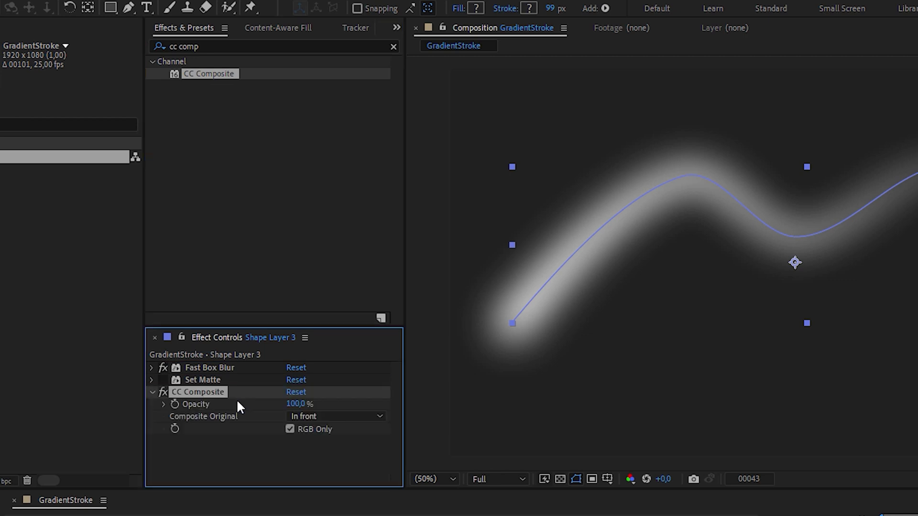
pyautogui.click(375, 415)
pyautogui.click(375, 318)
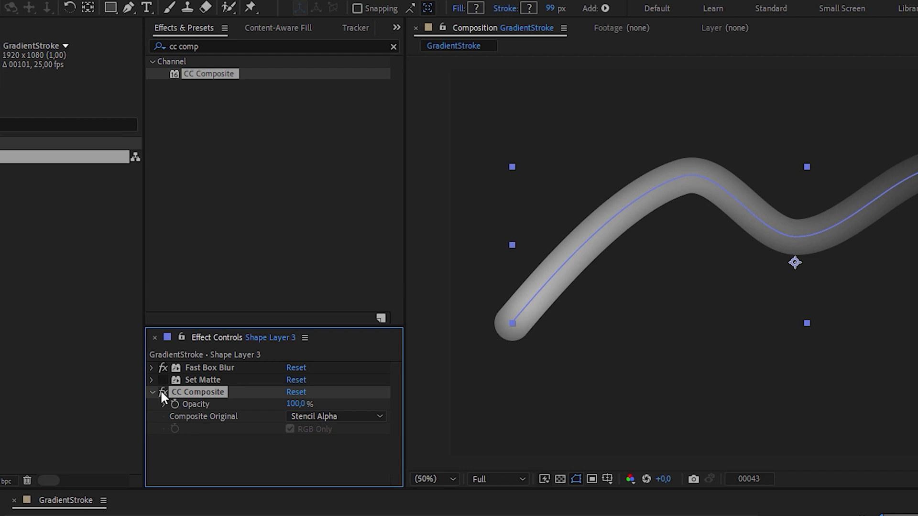
pyautogui.click(164, 380)
pyautogui.click(152, 380)
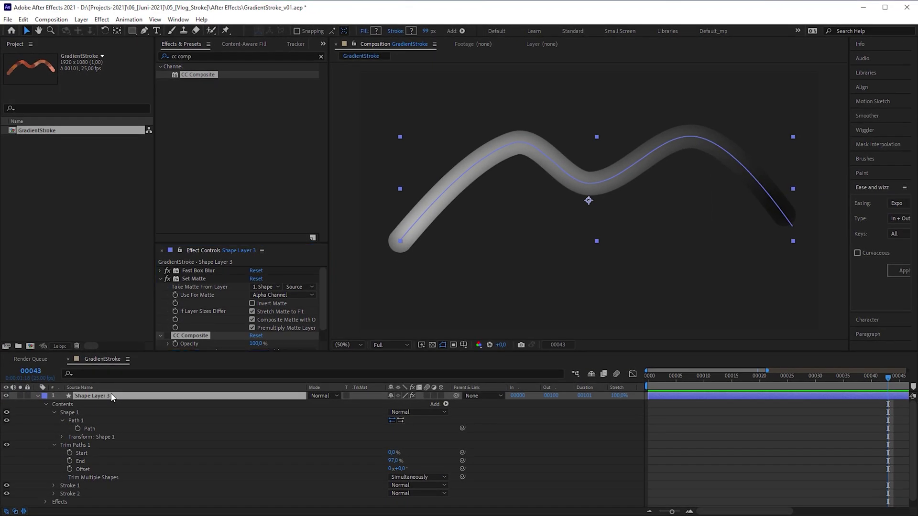
# - Duplicate the shape layer, reshape its path into a high arch, and take the matte from Shape Layer 4
pyautogui.hotkey('ctrl', 'd')
pyautogui.moveTo(519, 143); pyautogui.dragTo(517, 243)
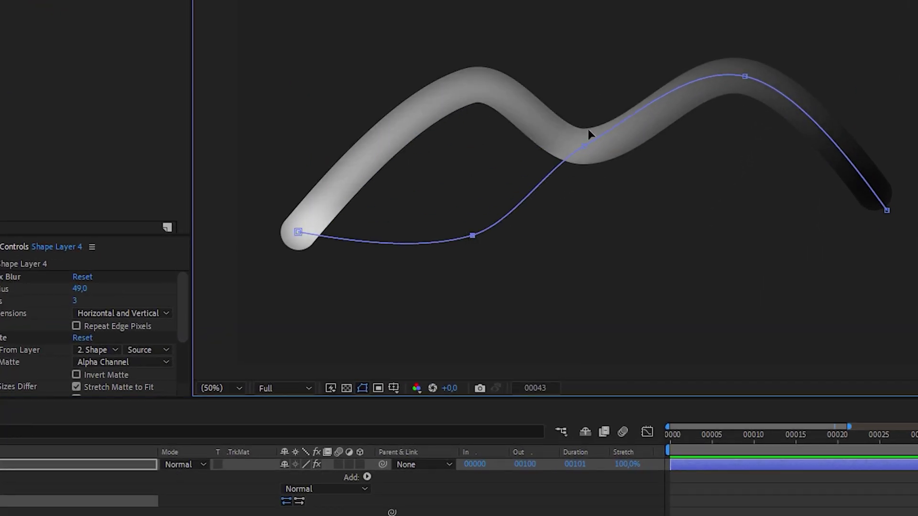
pyautogui.moveTo(589, 131); pyautogui.dragTo(580, 55)
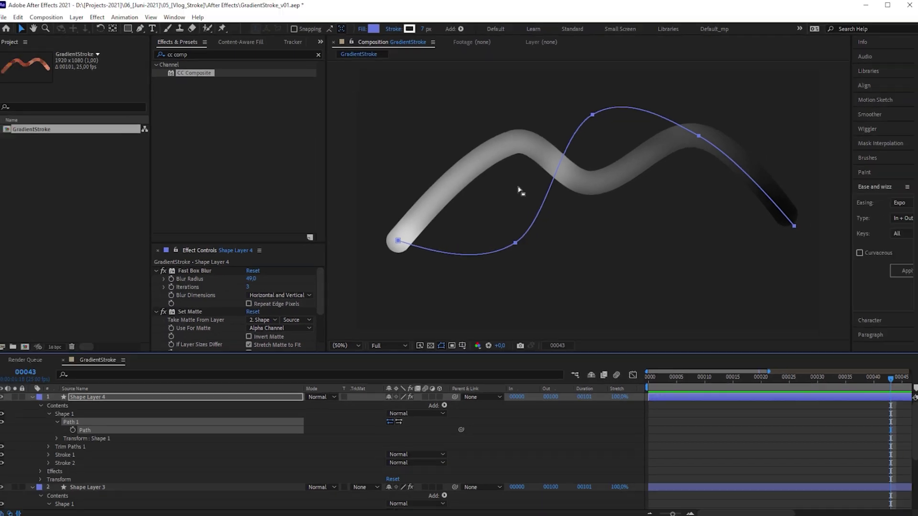
pyautogui.click(266, 319)
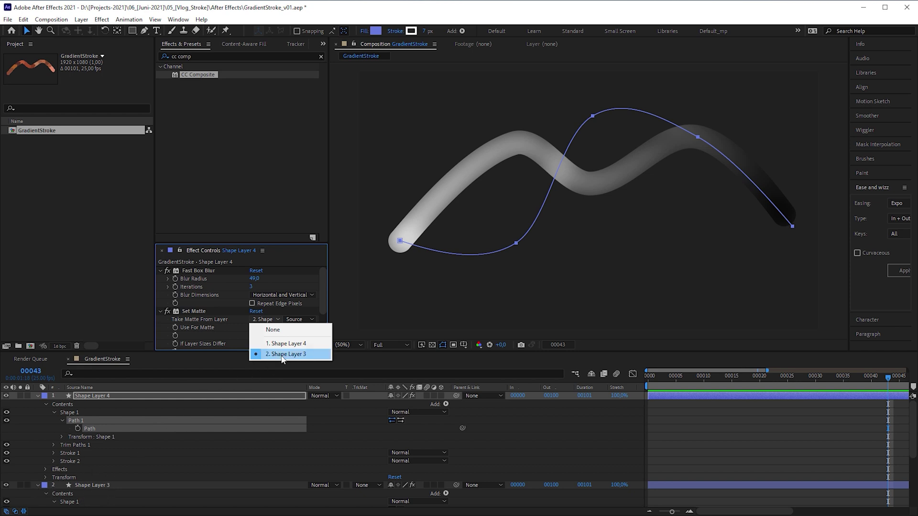
pyautogui.click(303, 344)
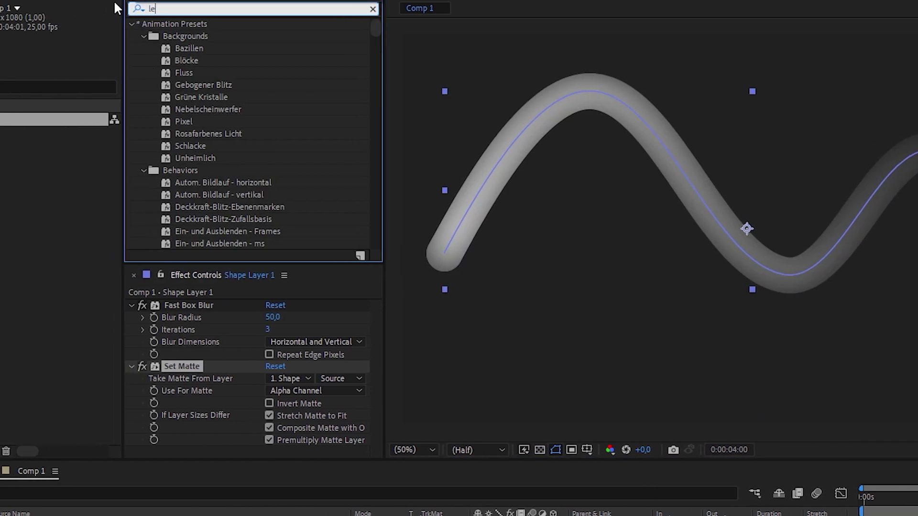
# - Apply Levels on the Alpha channel with Alpha Input White lowered to 105
pyautogui.write('level')
pyautogui.moveTo(197, 48); pyautogui.dragTo(235, 412)
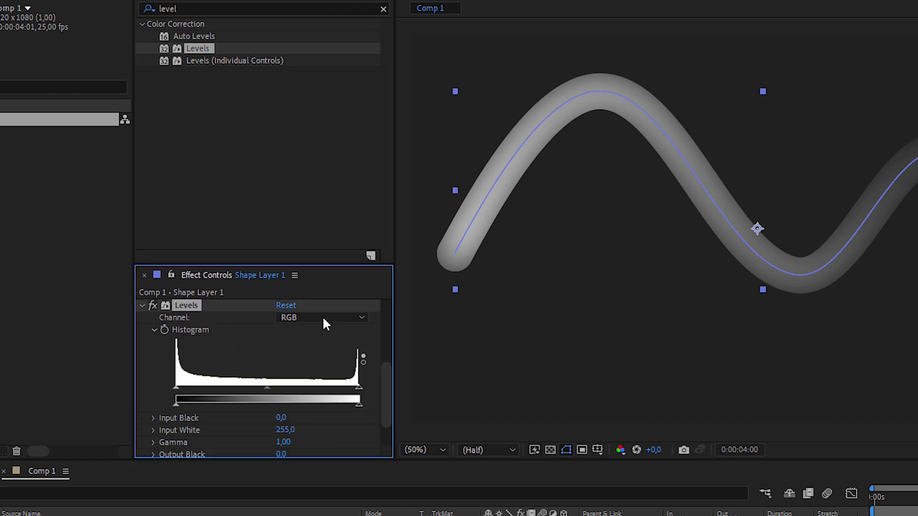
pyautogui.click(322, 316)
pyautogui.click(317, 397)
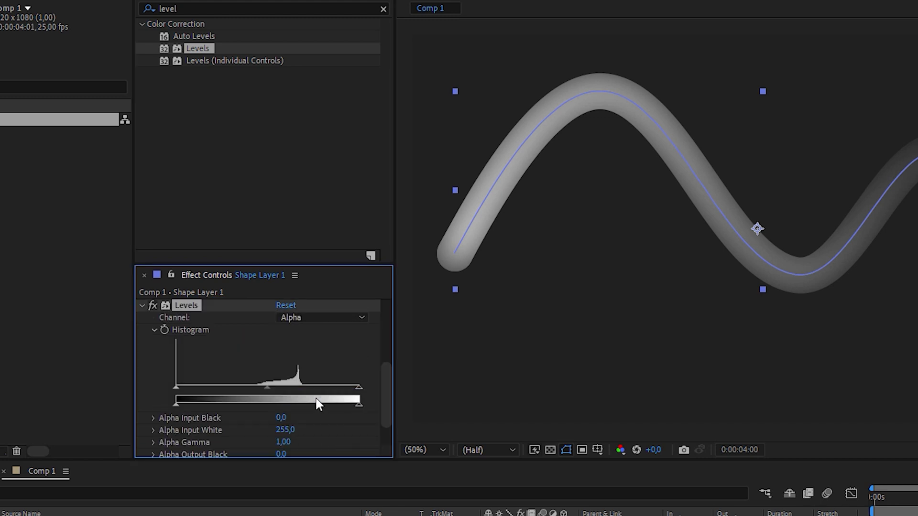
pyautogui.moveTo(353, 393); pyautogui.dragTo(253, 404)
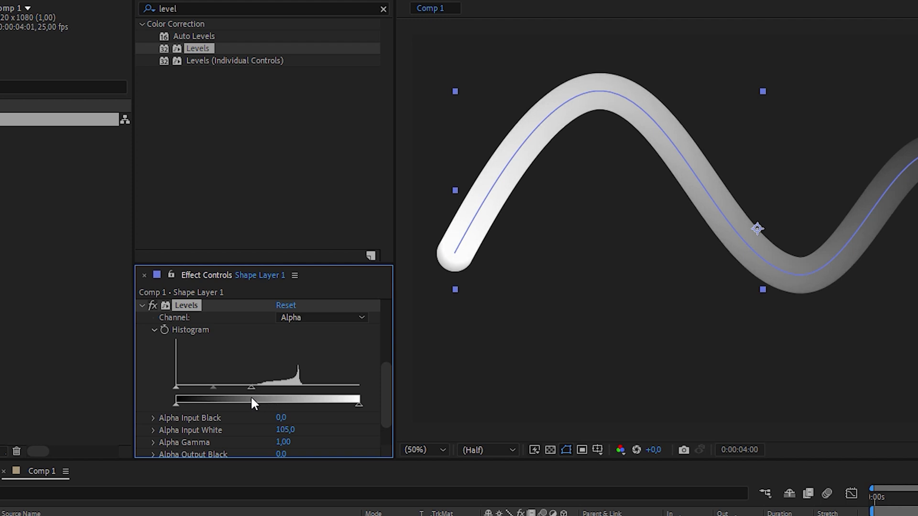
# - Toggle the transparency grid on and off, then switch off Fast Box Blur
pyautogui.click(551, 449)
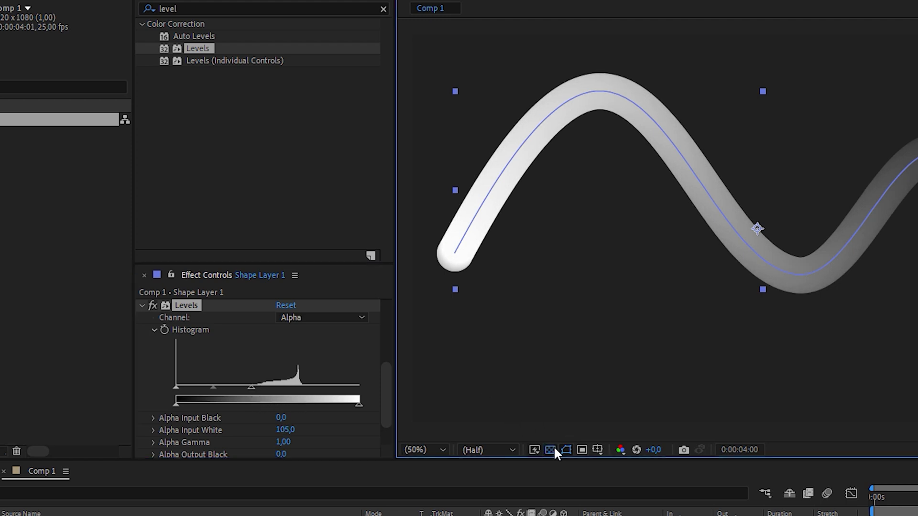
pyautogui.click(551, 449)
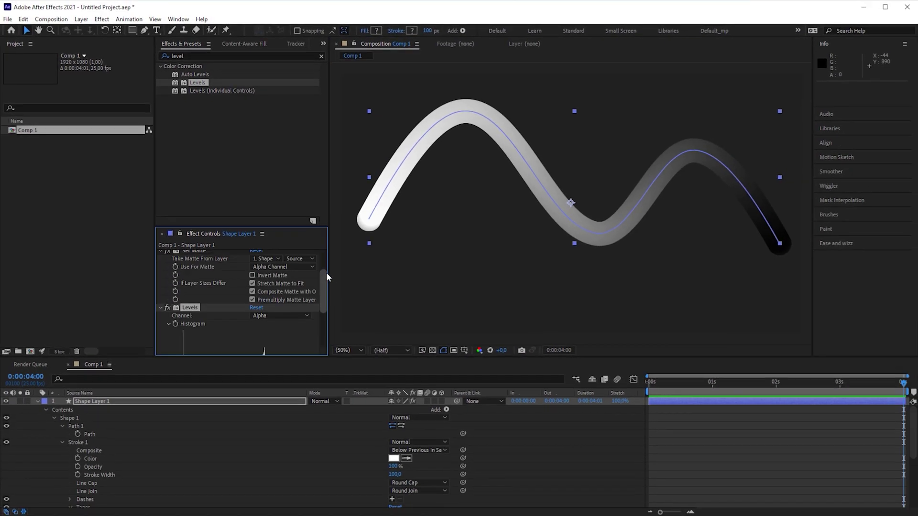
pyautogui.scroll(2, 326, 277)
pyautogui.click(168, 254)
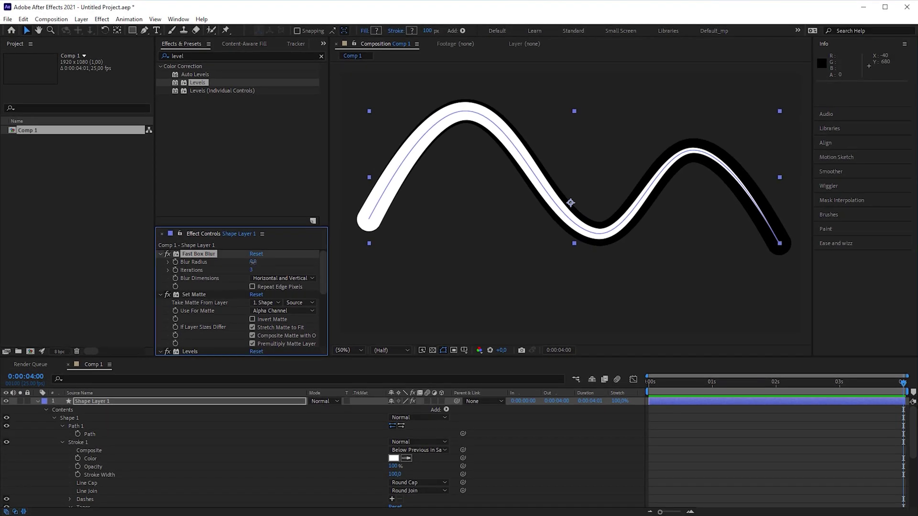
# - Tweak the blur radius, then drag the path's top, right and end vertices into an S-wave
pyautogui.moveTo(24, 317); pyautogui.dragTo(29, 317)
pyautogui.moveTo(256, 262); pyautogui.dragTo(263, 262)
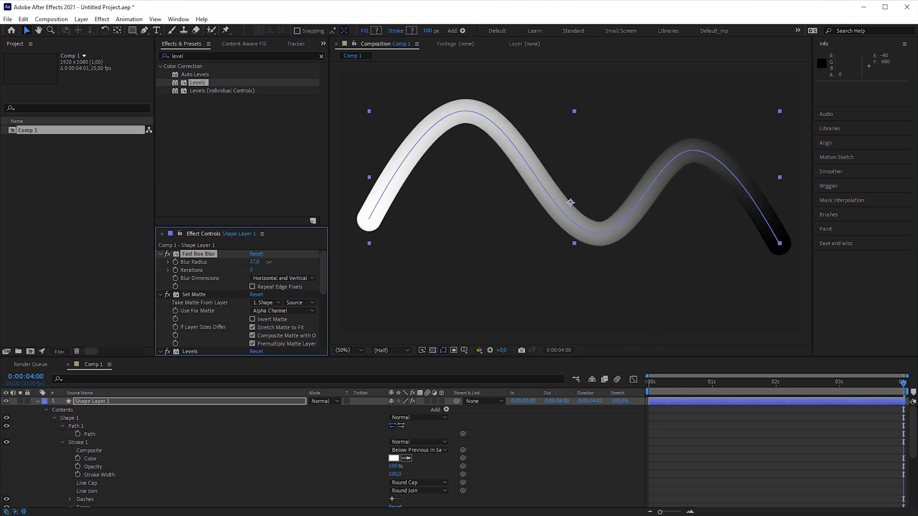
pyautogui.click(570, 202)
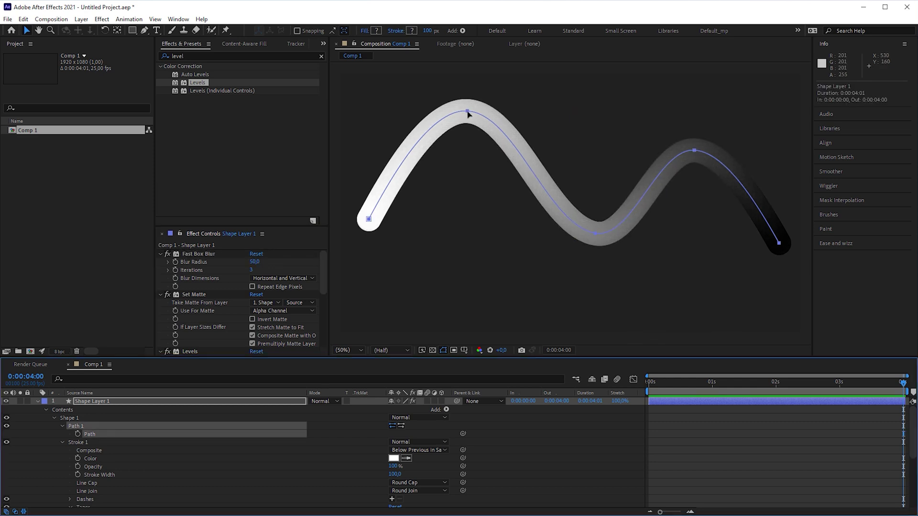
pyautogui.moveTo(467, 113)
pyautogui.mouseDown()
pyautogui.moveTo(482, 205)
pyautogui.moveTo(477, 117)
pyautogui.mouseUp()
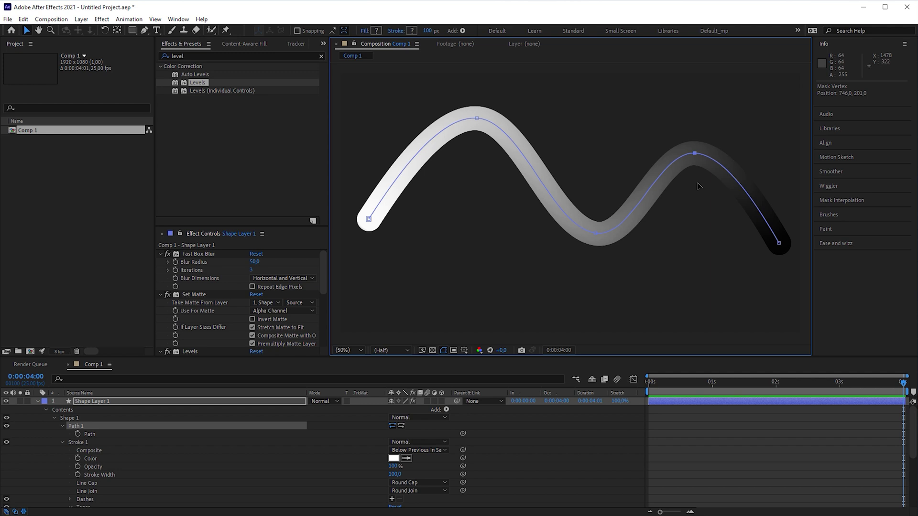
pyautogui.moveTo(695, 154); pyautogui.dragTo(714, 275)
pyautogui.moveTo(779, 243); pyautogui.dragTo(783, 273)
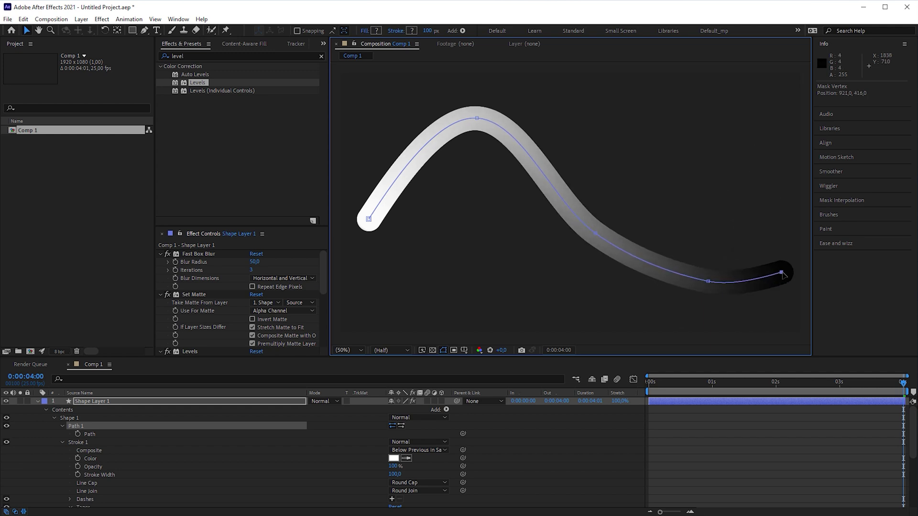
pyautogui.moveTo(710, 281); pyautogui.dragTo(692, 178)
pyautogui.click(578, 225)
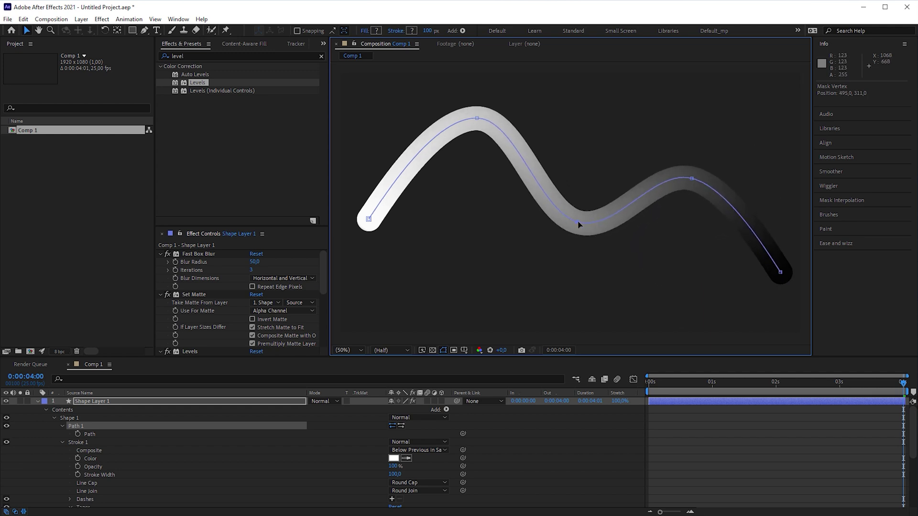
# - Apply Colorama to the shape layer and rotate its Output Cycle gradient along the stroke
pyautogui.click(158, 57)
pyautogui.write('colorama')
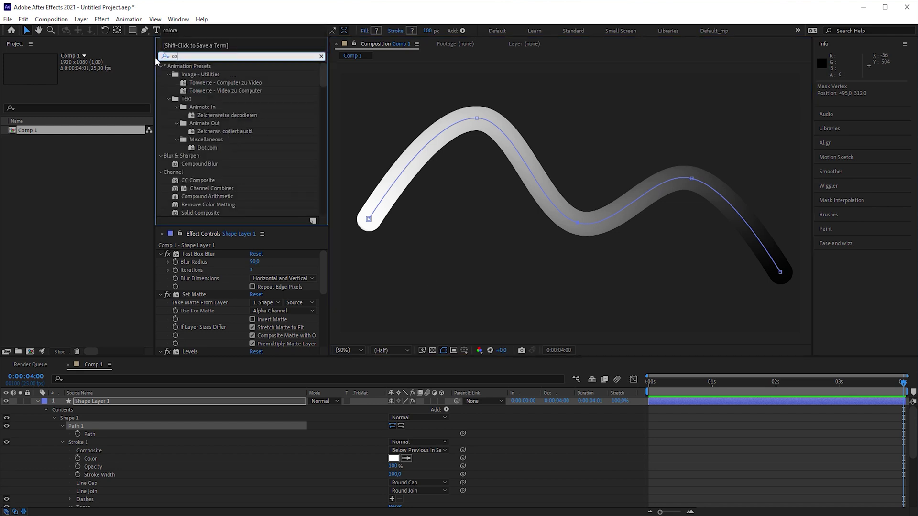
pyautogui.moveTo(192, 74); pyautogui.dragTo(212, 352)
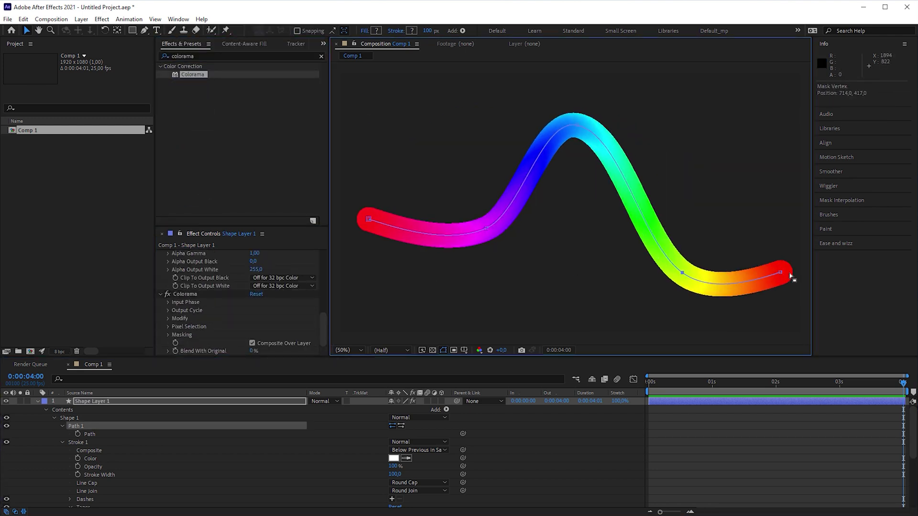
pyautogui.click(168, 311)
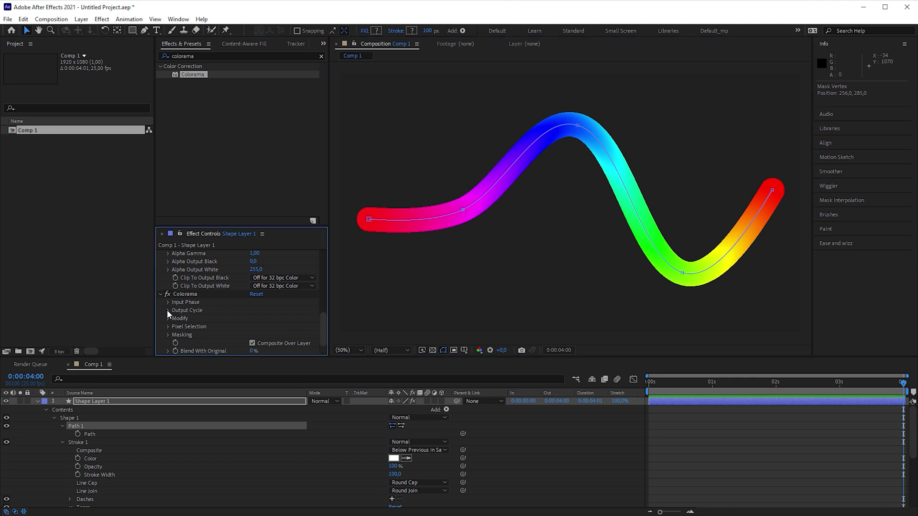
pyautogui.scroll(-2, 167, 312)
pyautogui.moveTo(221, 303); pyautogui.dragTo(261, 281)
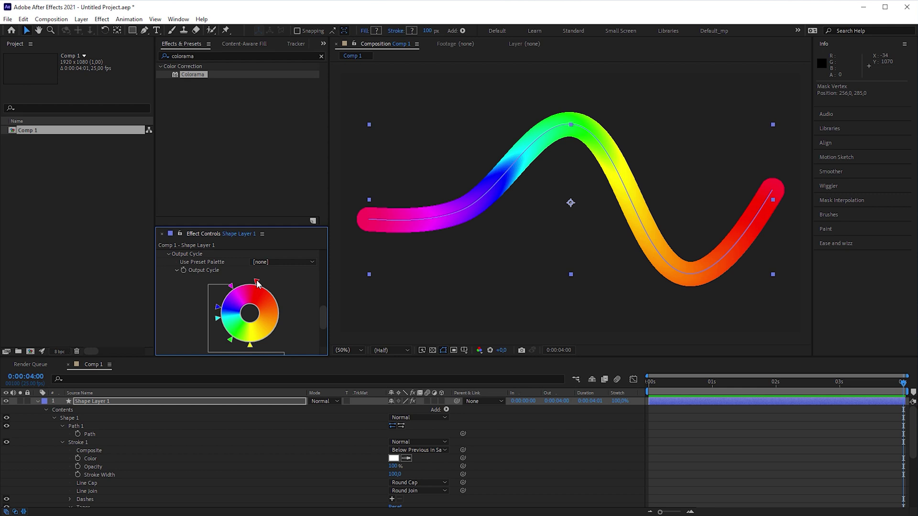
# - Recolour two Output Cycle triangles, turning the red end of the gradient purple
pyautogui.doubleClick(258, 284)
pyautogui.click(76, 97)
pyautogui.click(23, 174)
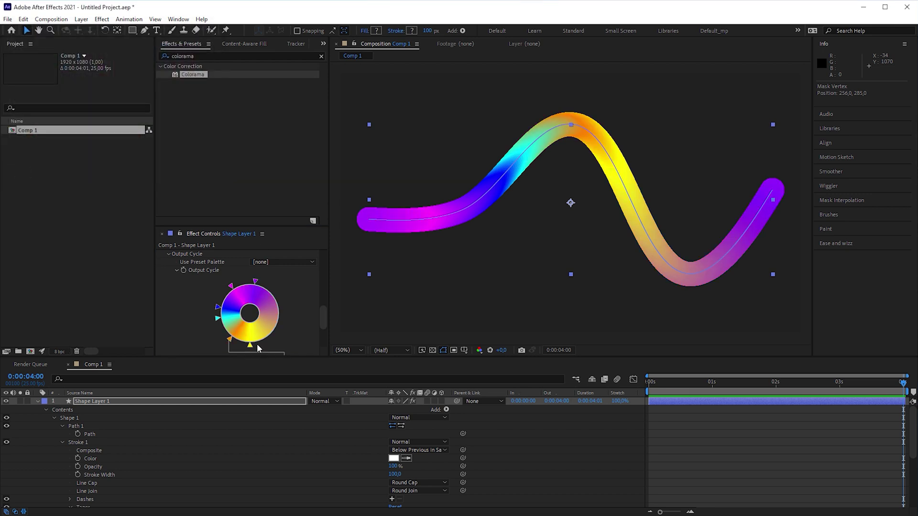
pyautogui.doubleClick(250, 344)
pyautogui.click(76, 66)
pyautogui.click(24, 173)
pyautogui.click(312, 262)
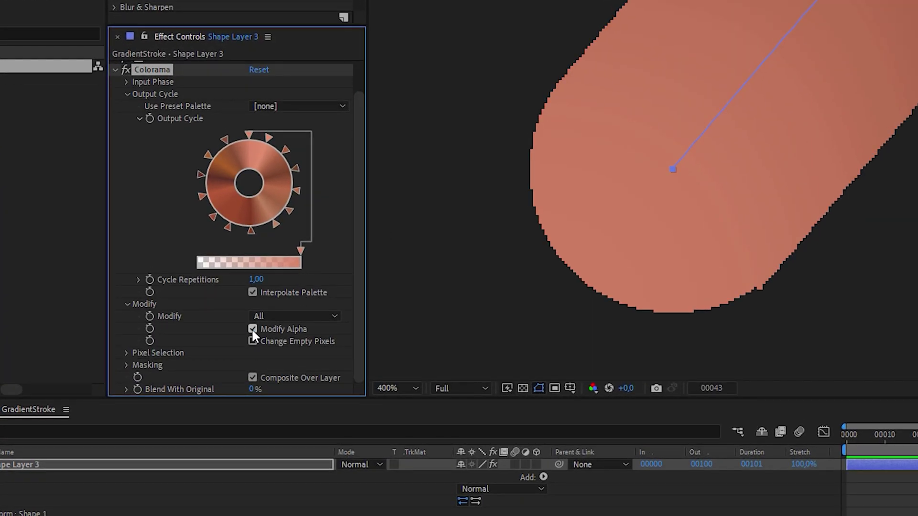
# - Give Colorama the Copper preset palette and stop it modifying the stroke's alpha
pyautogui.click(253, 330)
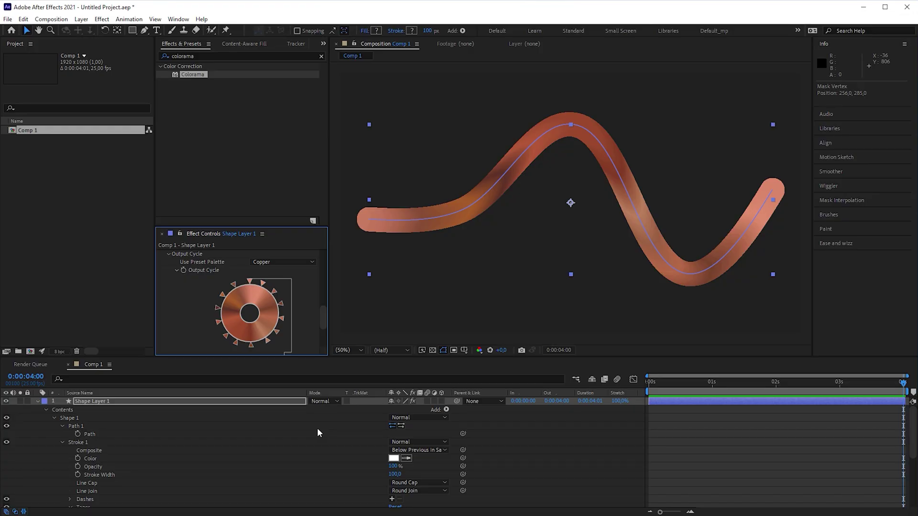
# - Add Trim Paths to Shape Layer 1, animate its draw-on, and uncheck Interpolate Palette for hard bands
pyautogui.click(447, 410)
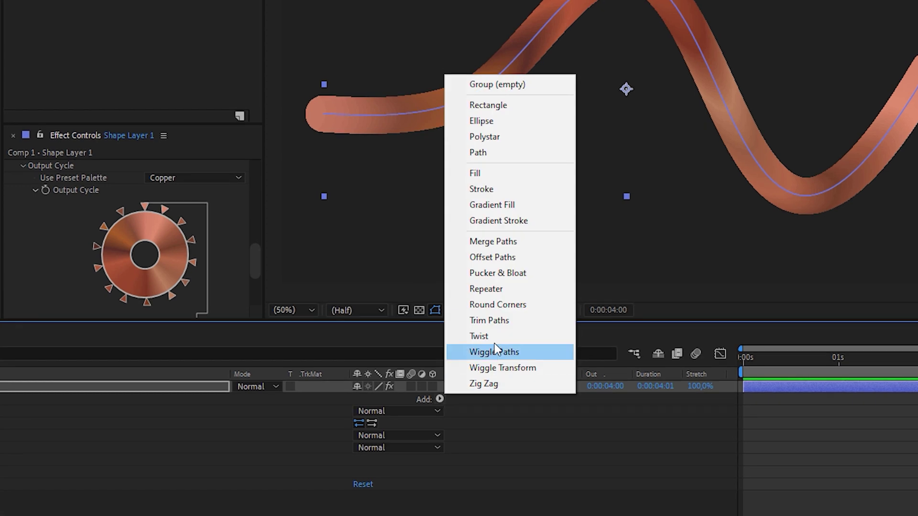
pyautogui.click(506, 322)
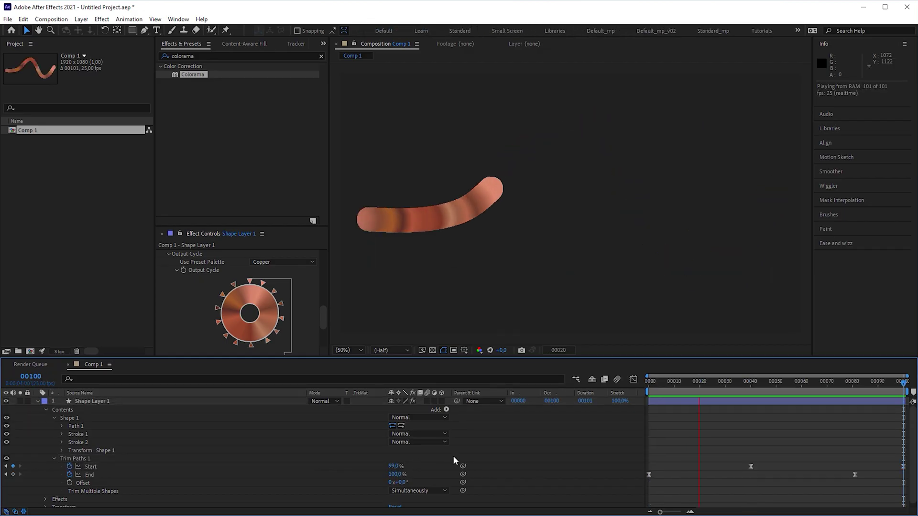
pyautogui.moveTo(676, 383); pyautogui.dragTo(777, 388)
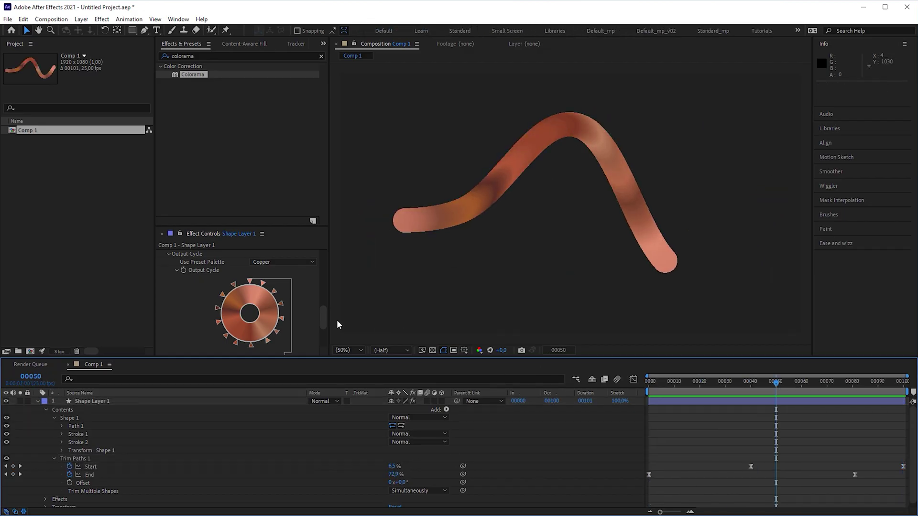
pyautogui.moveTo(325, 314); pyautogui.dragTo(331, 334)
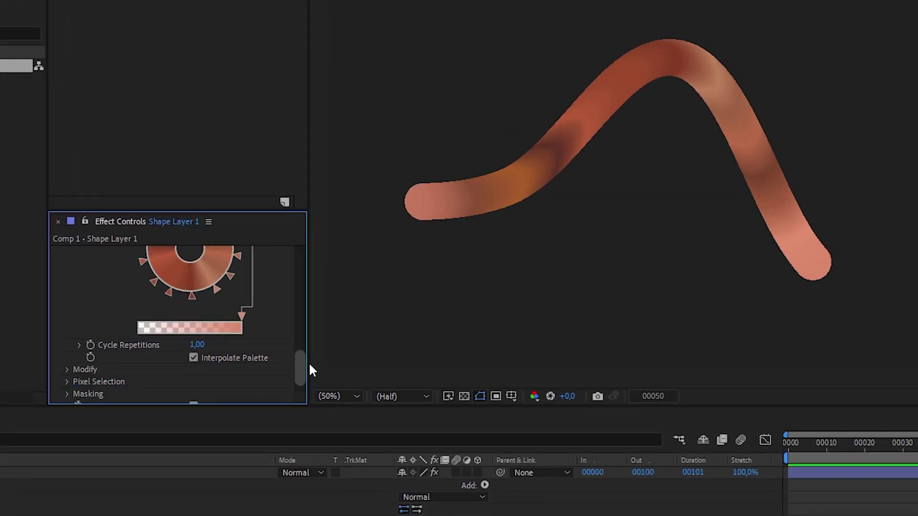
pyautogui.click(193, 354)
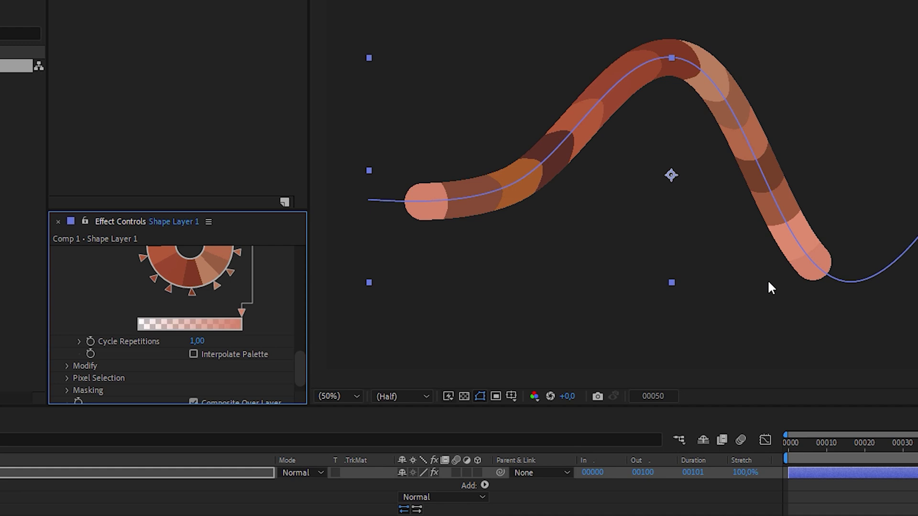
# - Re-enable Interpolate Palette and switch Colorama to the Carribean preset palette
pyautogui.click(194, 354)
pyautogui.moveTo(300, 366)
pyautogui.mouseDown()
pyautogui.moveTo(303, 333)
pyautogui.moveTo(297, 337)
pyautogui.mouseUp()
pyautogui.click(280, 333)
pyautogui.click(278, 15)
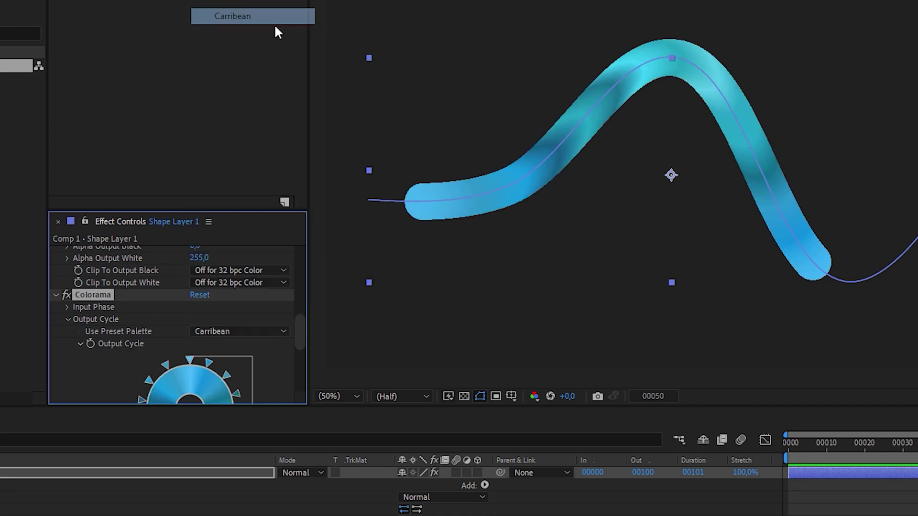
# - Add Wiggle Paths to the shape and place it above Trim Paths
pyautogui.click(484, 485)
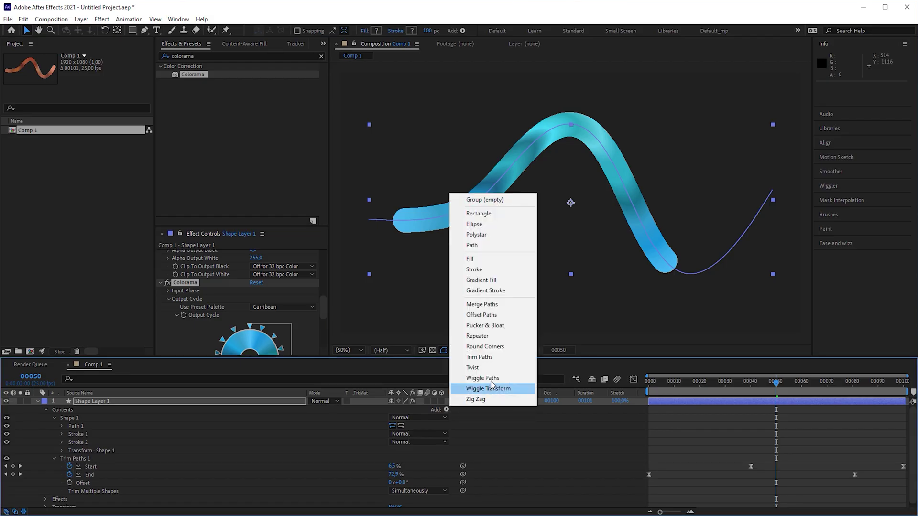
pyautogui.click(488, 378)
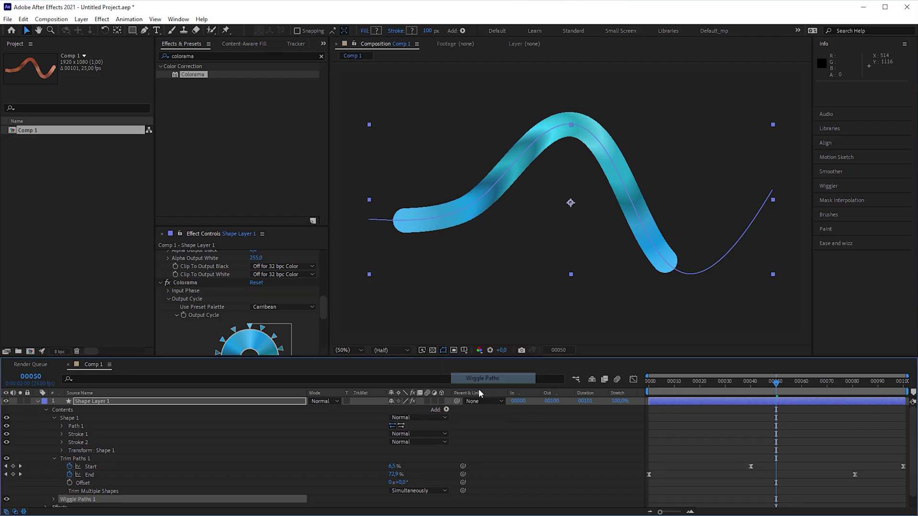
pyautogui.moveTo(101, 460); pyautogui.dragTo(100, 464)
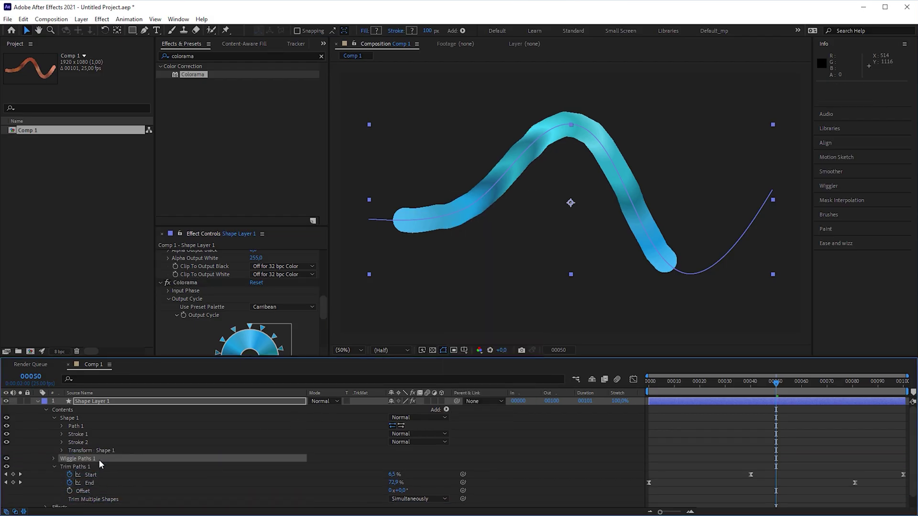
pyautogui.click(53, 459)
# - Set Wiggle Paths to Size 100, Detail 5, Smooth points, 1 wiggle/second, and preview
pyautogui.moveTo(395, 447); pyautogui.dragTo(399, 459)
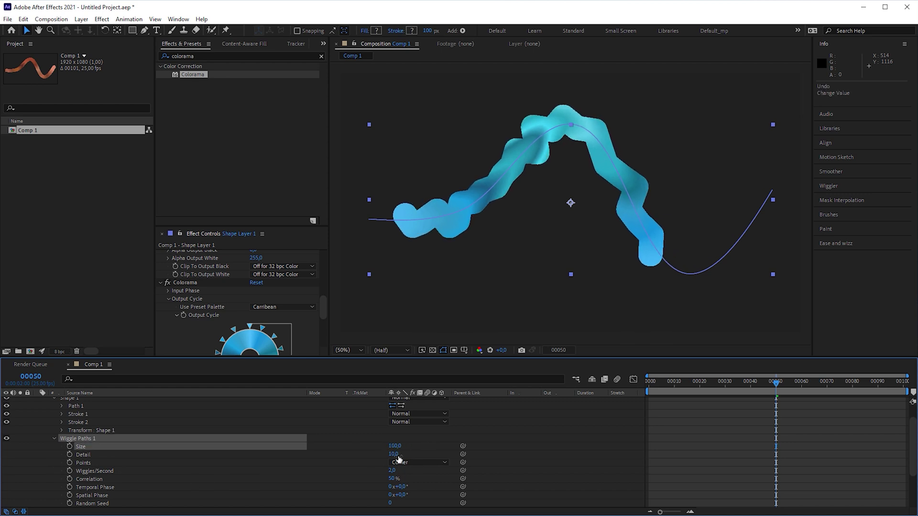
pyautogui.write('5')
pyautogui.press('Return')
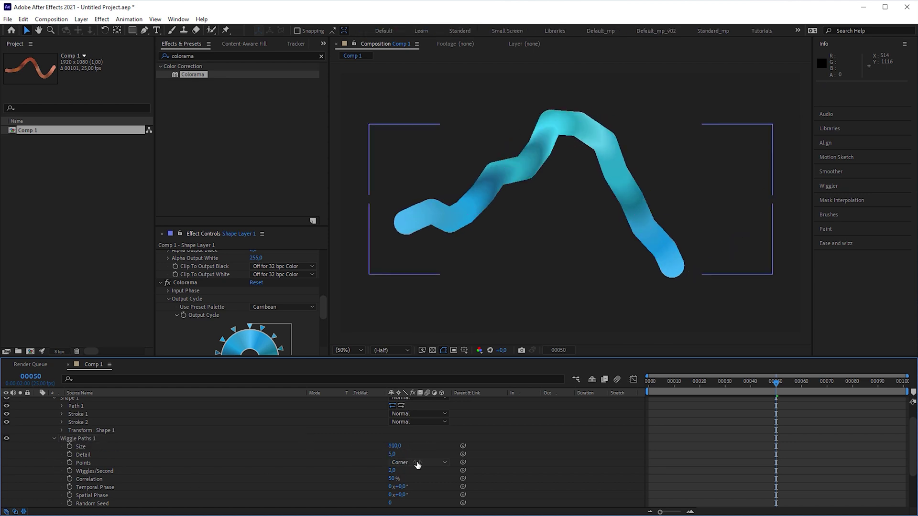
pyautogui.click(418, 462)
pyautogui.click(415, 484)
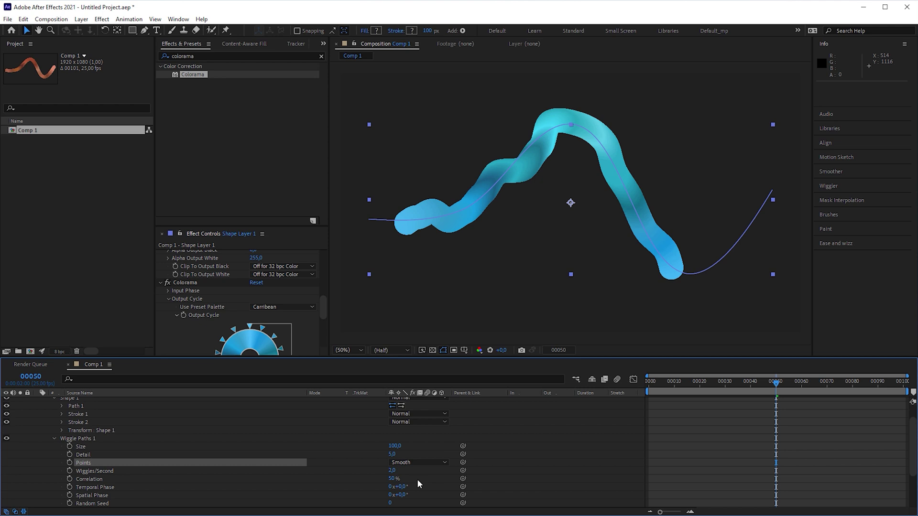
pyautogui.moveTo(393, 470); pyautogui.dragTo(389, 470)
pyautogui.press('space')
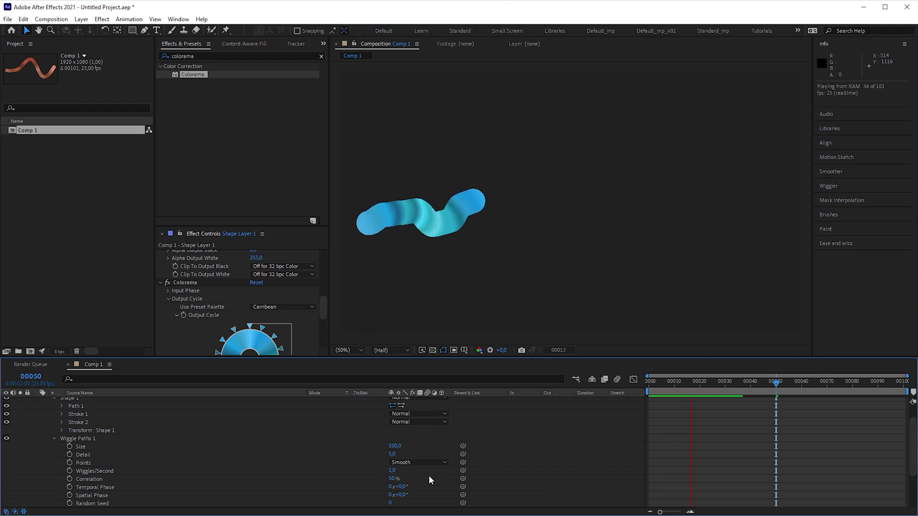